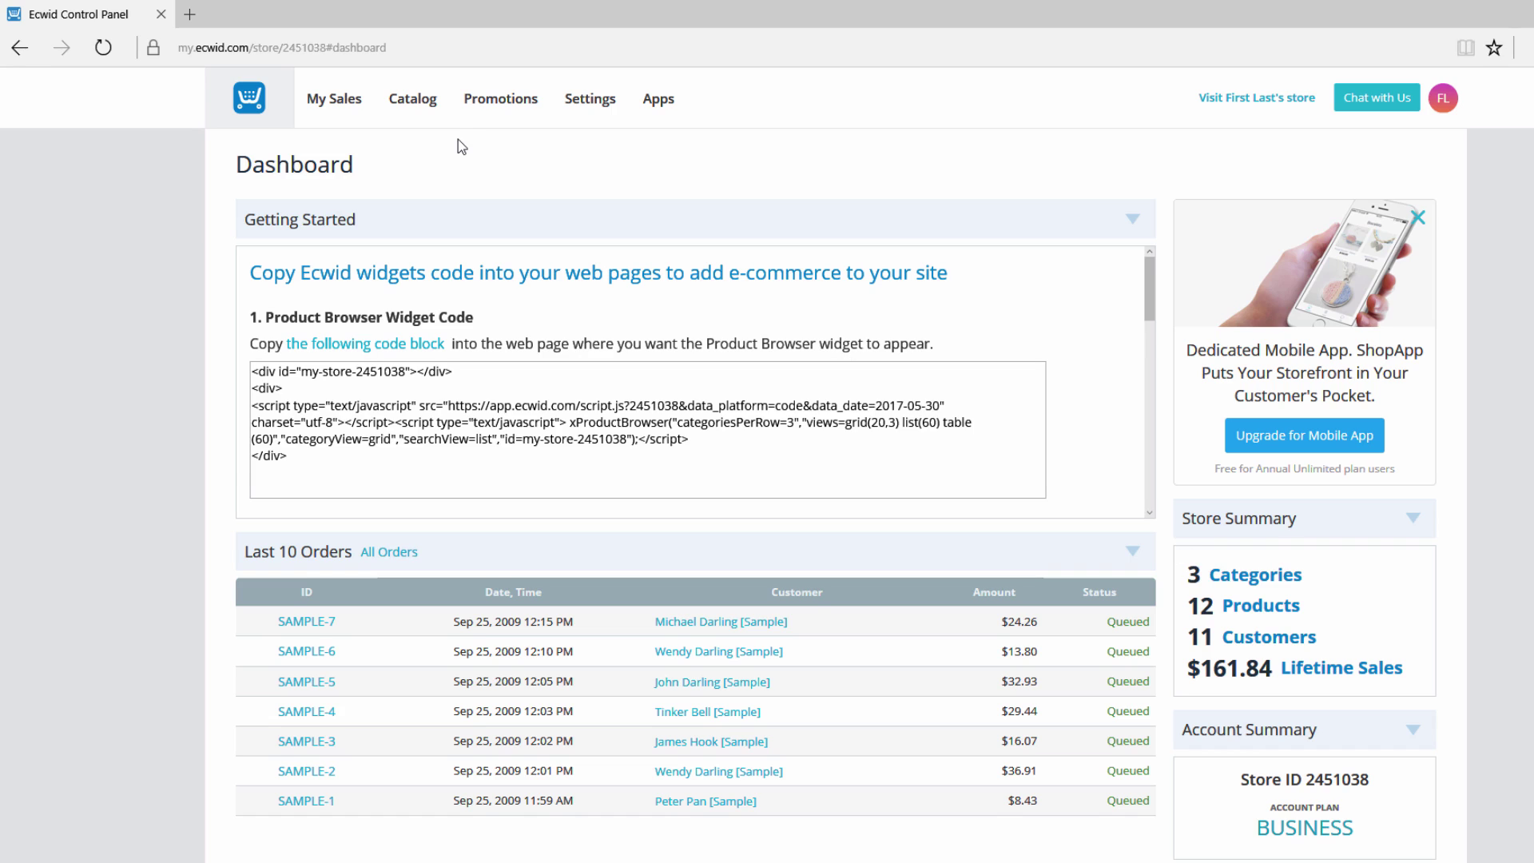
# Step: Open the Catalog to list the store's 12 products
pyautogui.click(417, 104)
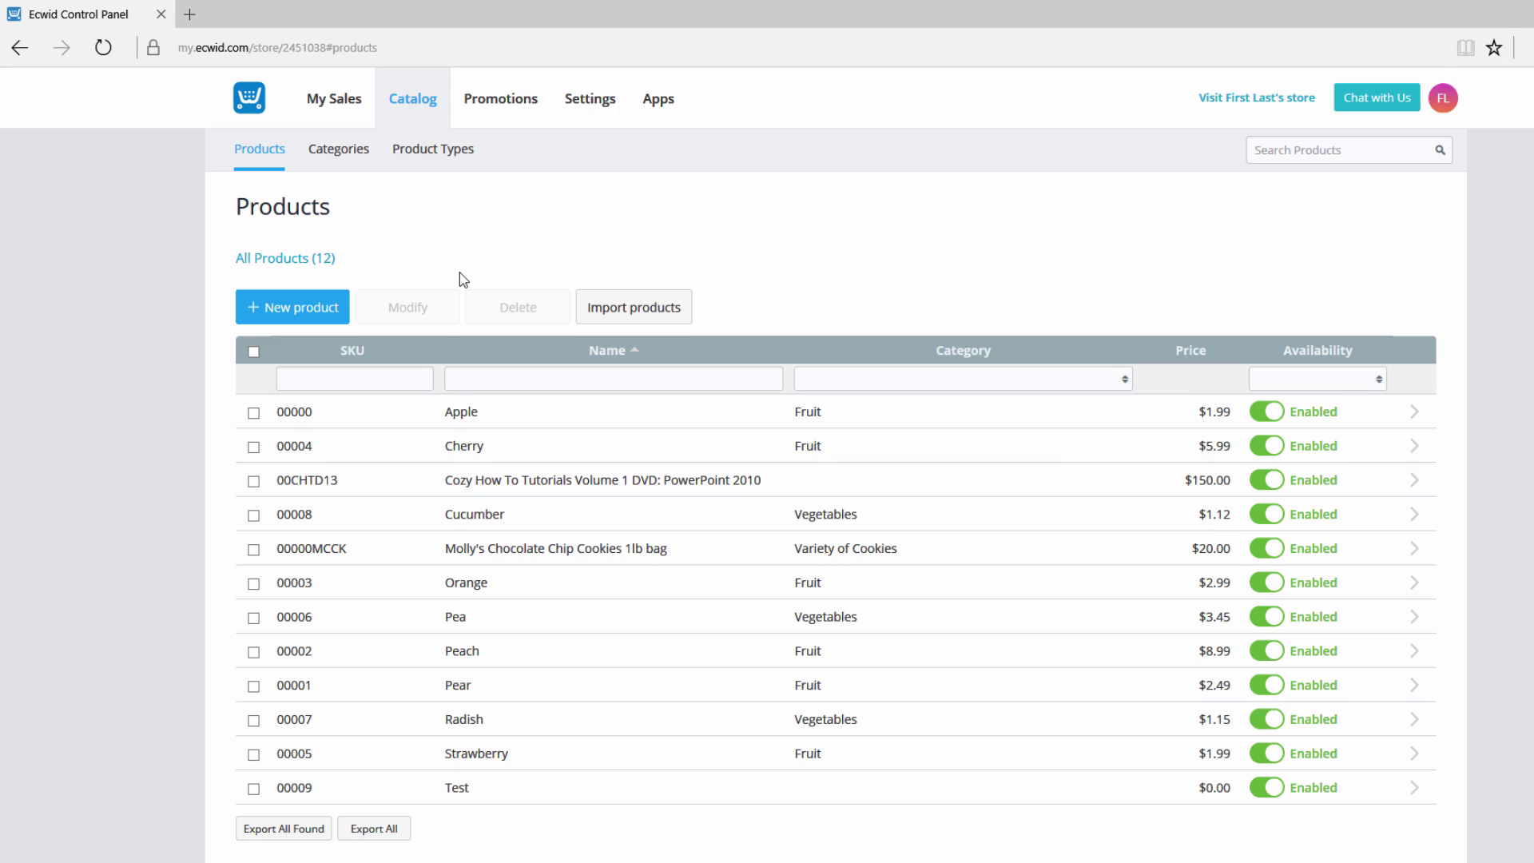
# Step: Open the Apple product's edit page from the Products list
pyautogui.click(487, 423)
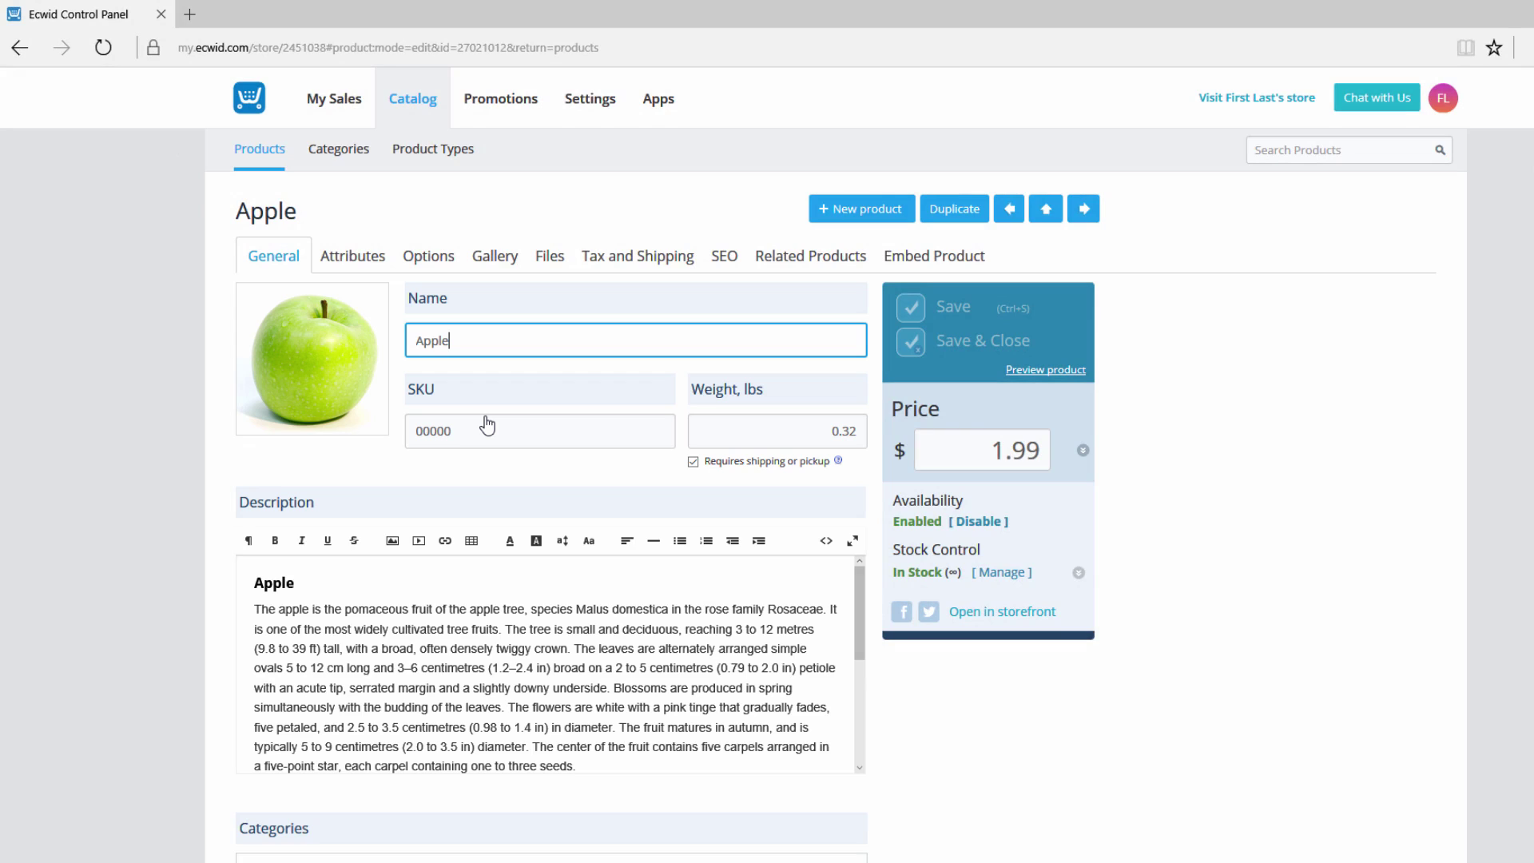
pyautogui.click(726, 260)
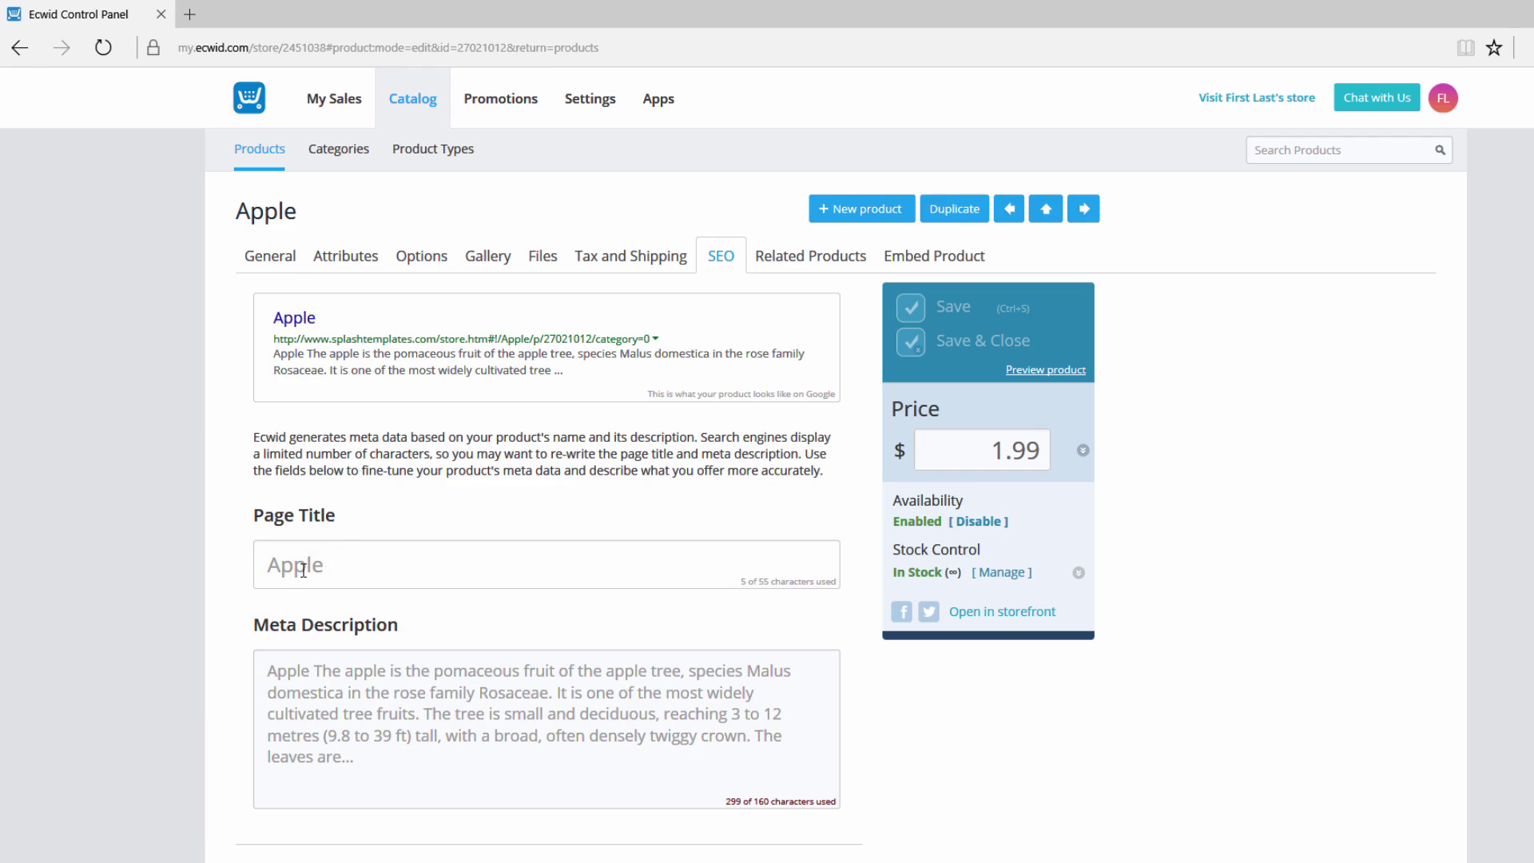
pyautogui.click(272, 273)
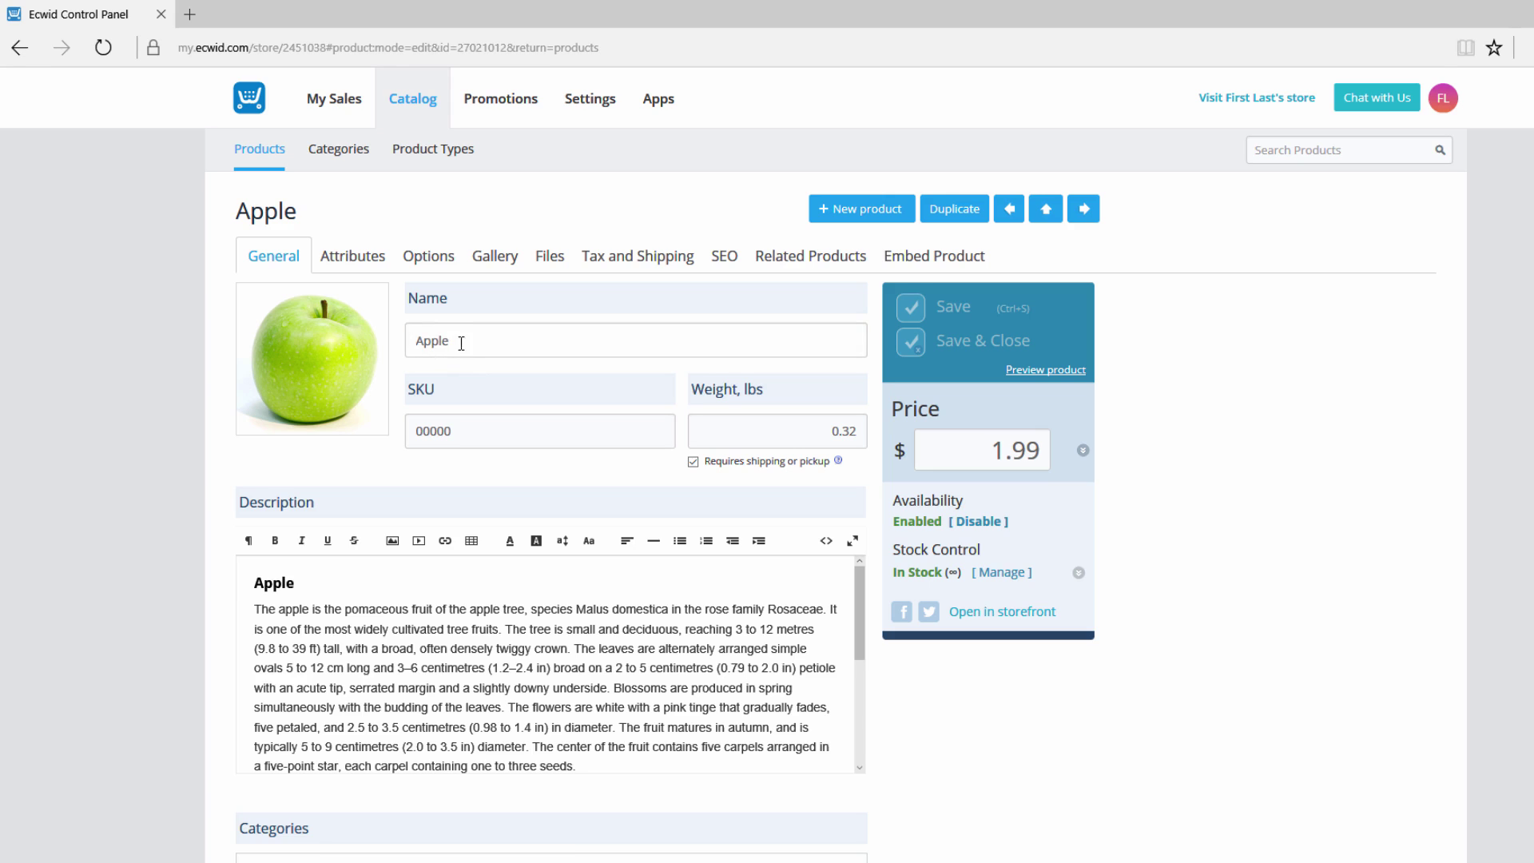
pyautogui.click(726, 262)
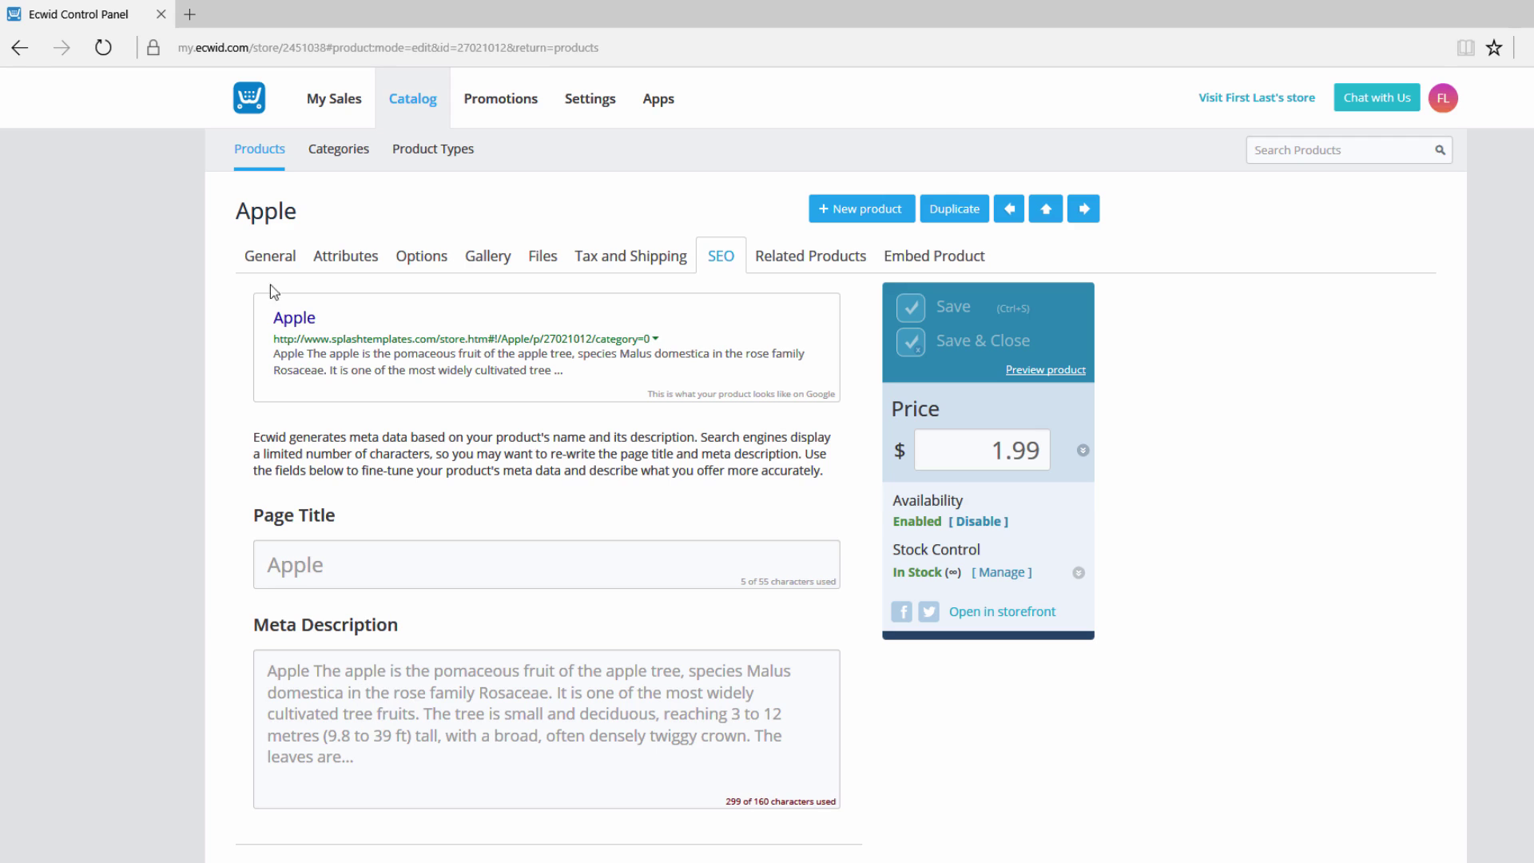
pyautogui.click(270, 257)
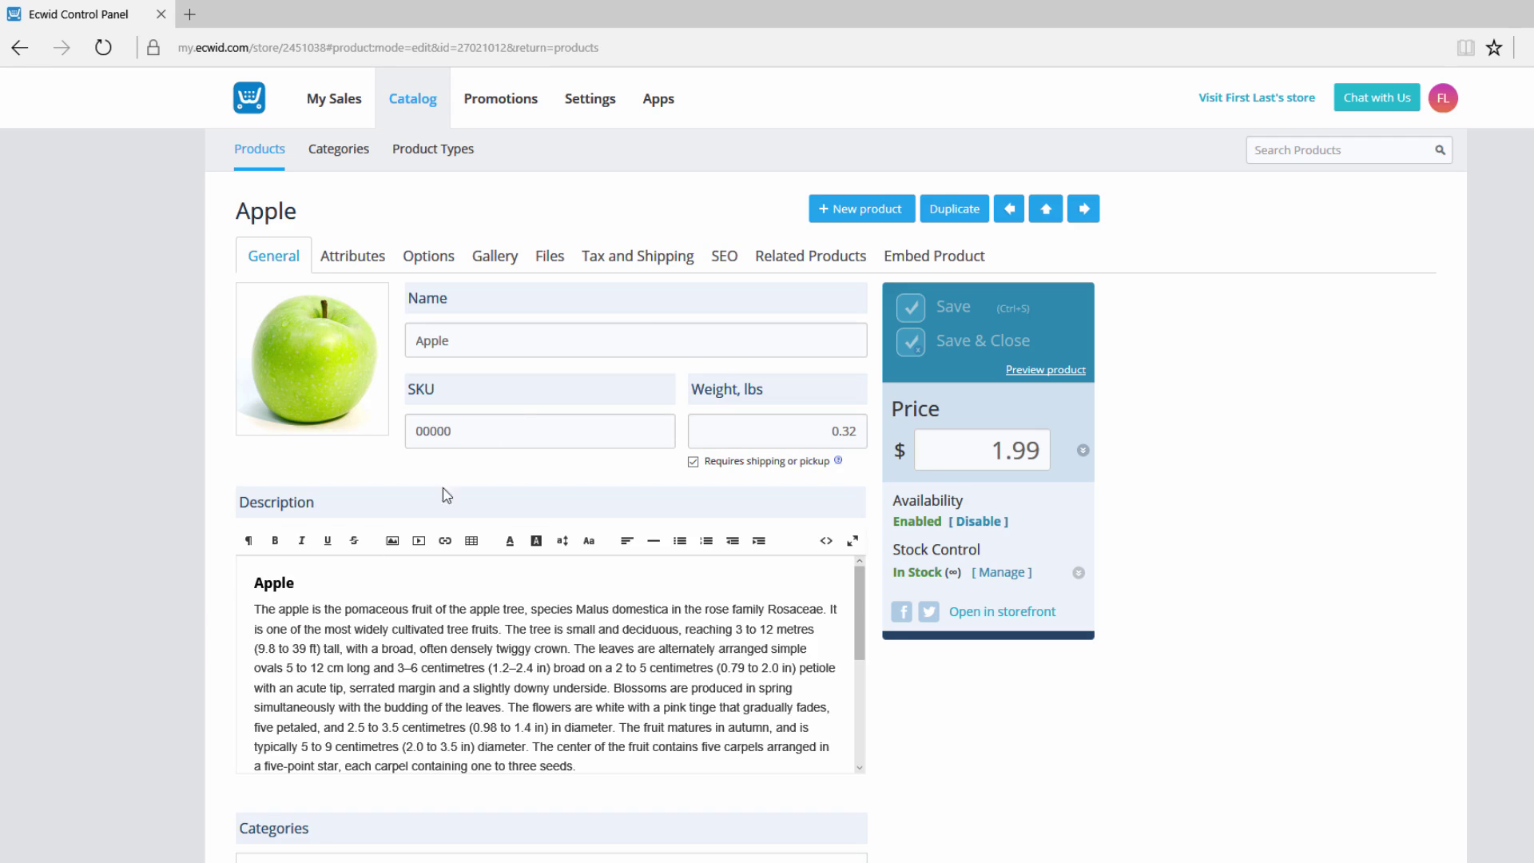
# Step: Show Apple's SEO settings with page title 'Apple' and the auto-generated meta description
pyautogui.click(724, 259)
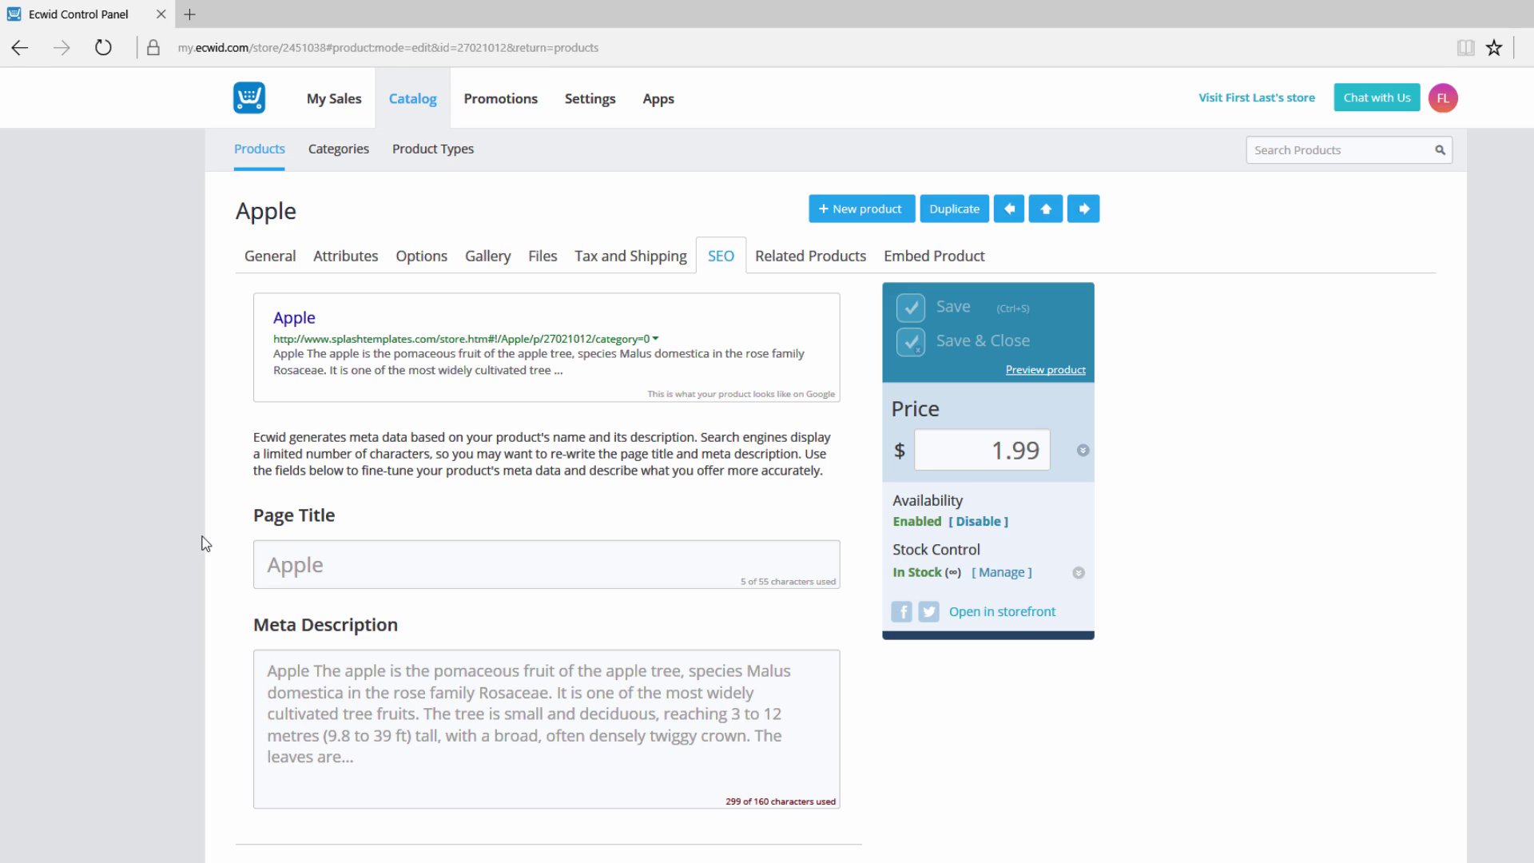
pyautogui.click(270, 258)
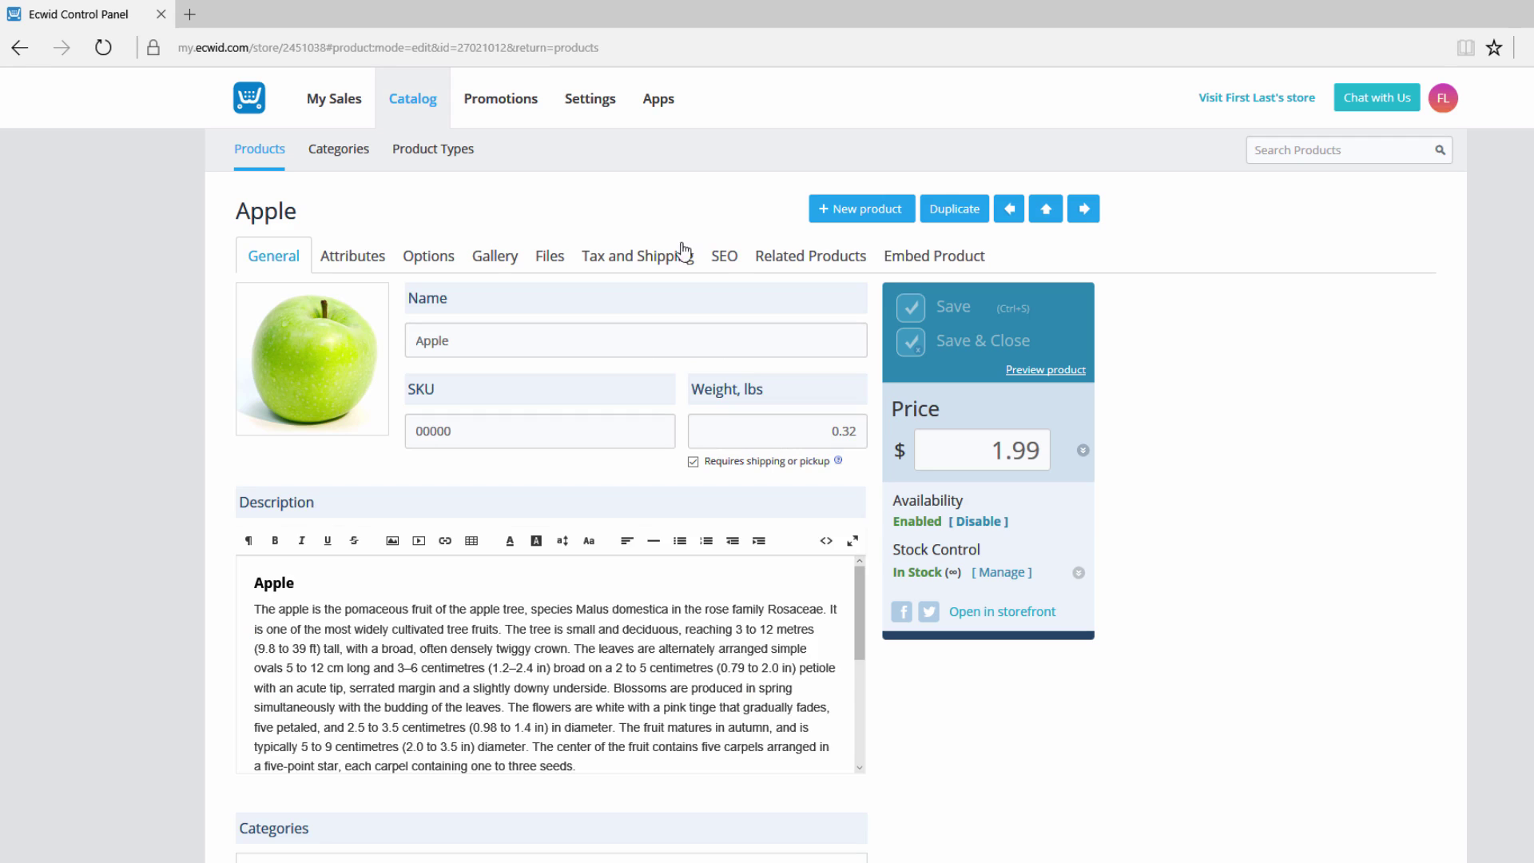
pyautogui.click(727, 261)
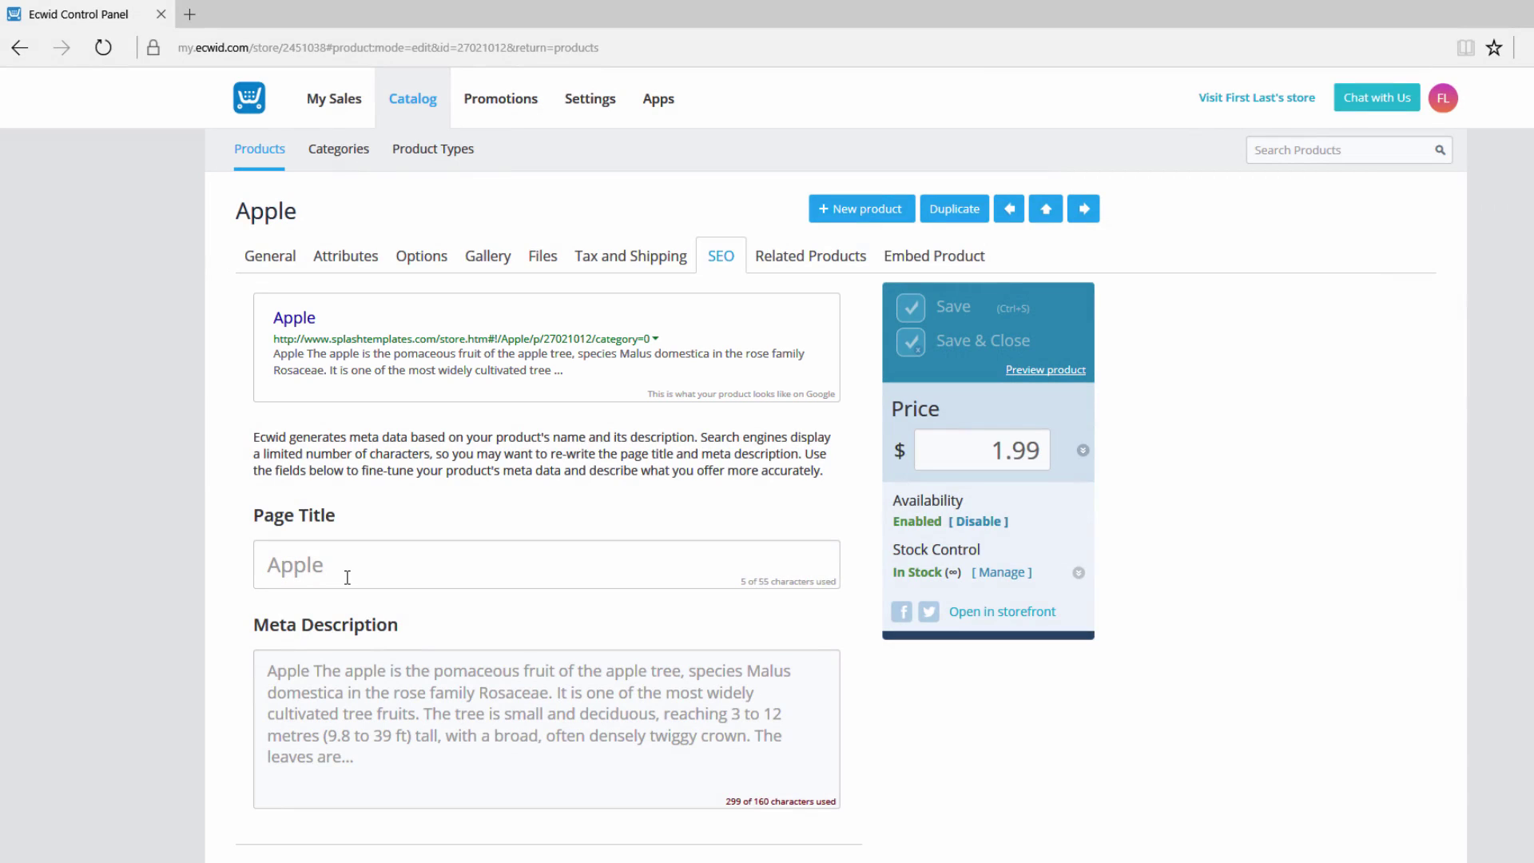
# Step: Replace the SEO page title 'Apple' with 'Green Granny Apple'
pyautogui.click(347, 577)
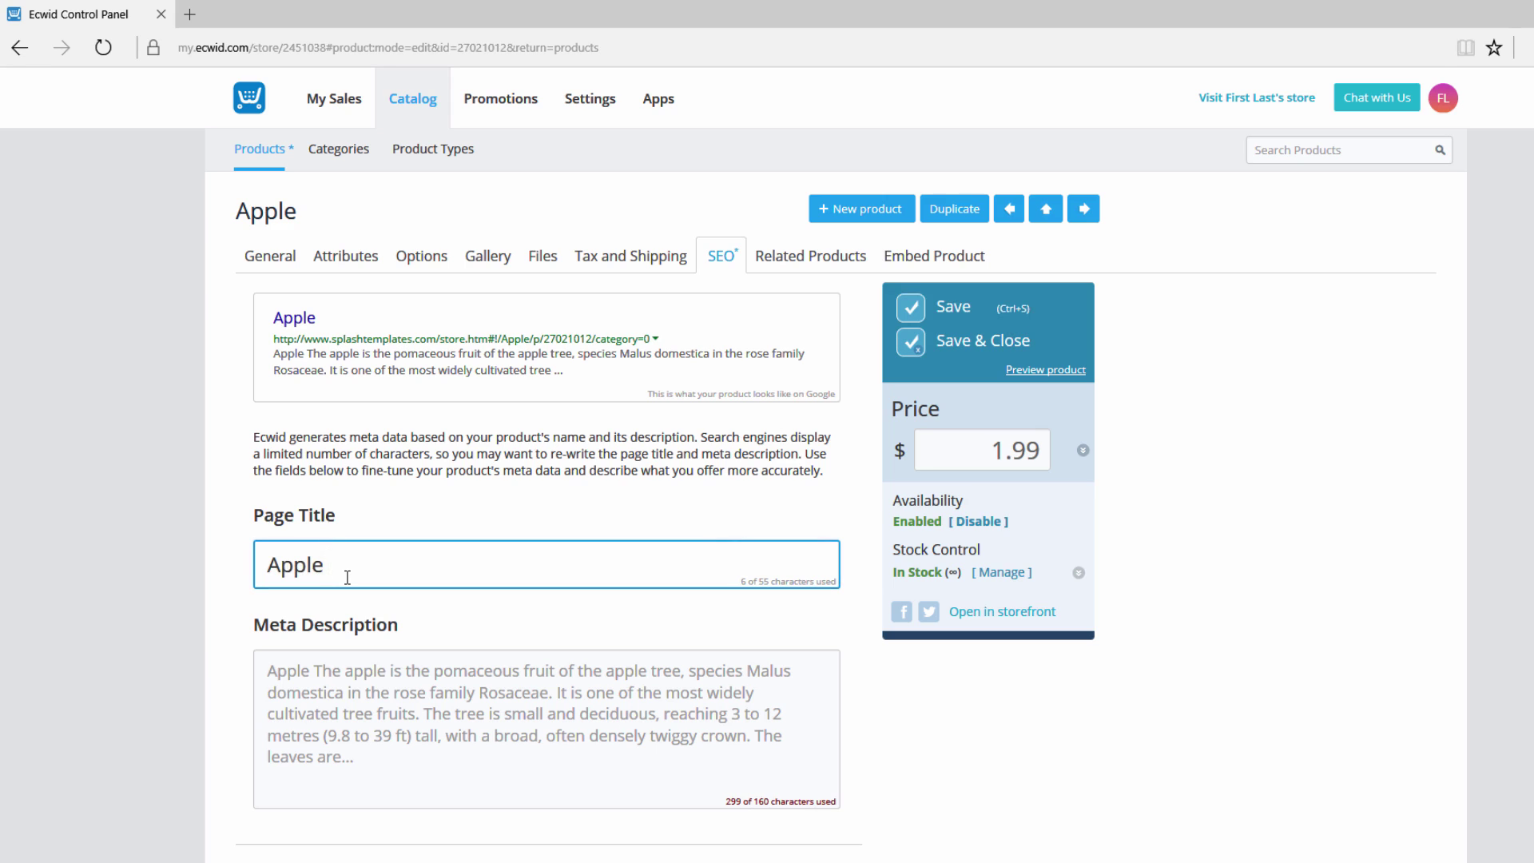
pyautogui.hotkey('ctrl', 'a')
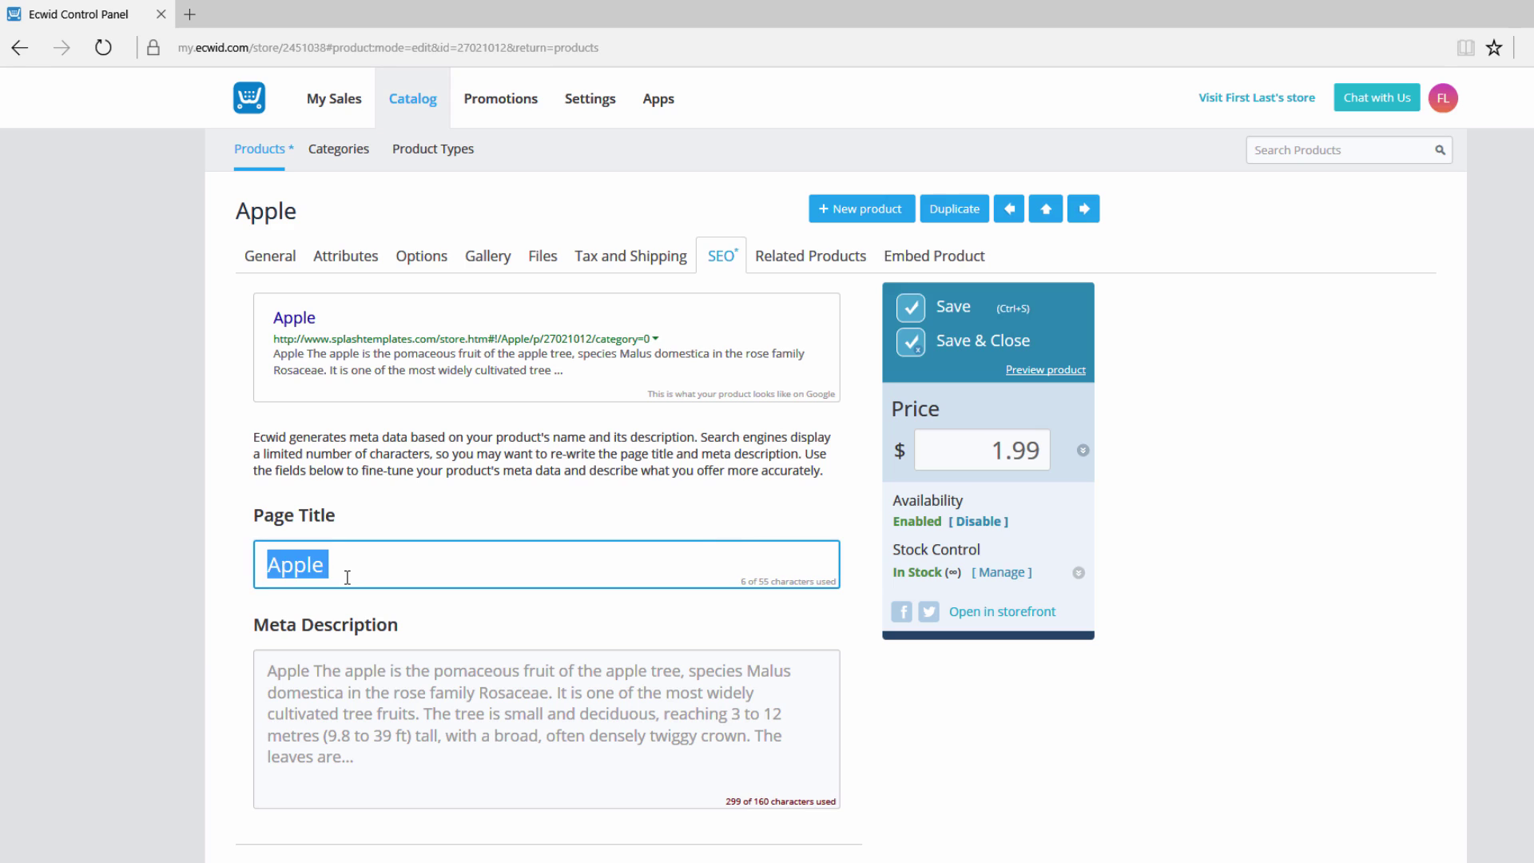
pyautogui.write('Green Gr')
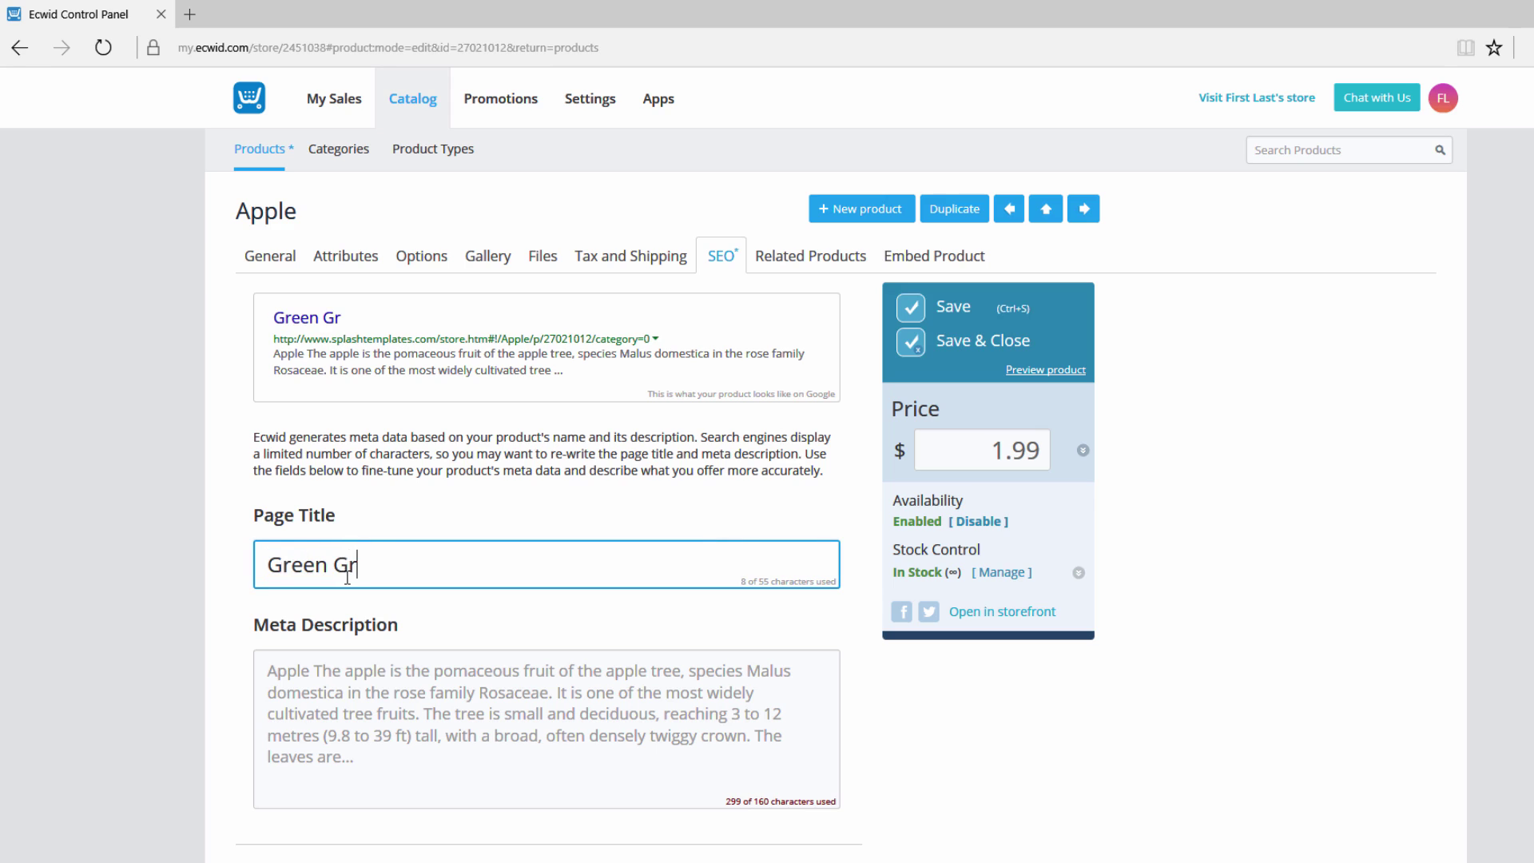
pyautogui.write('anny Appl')
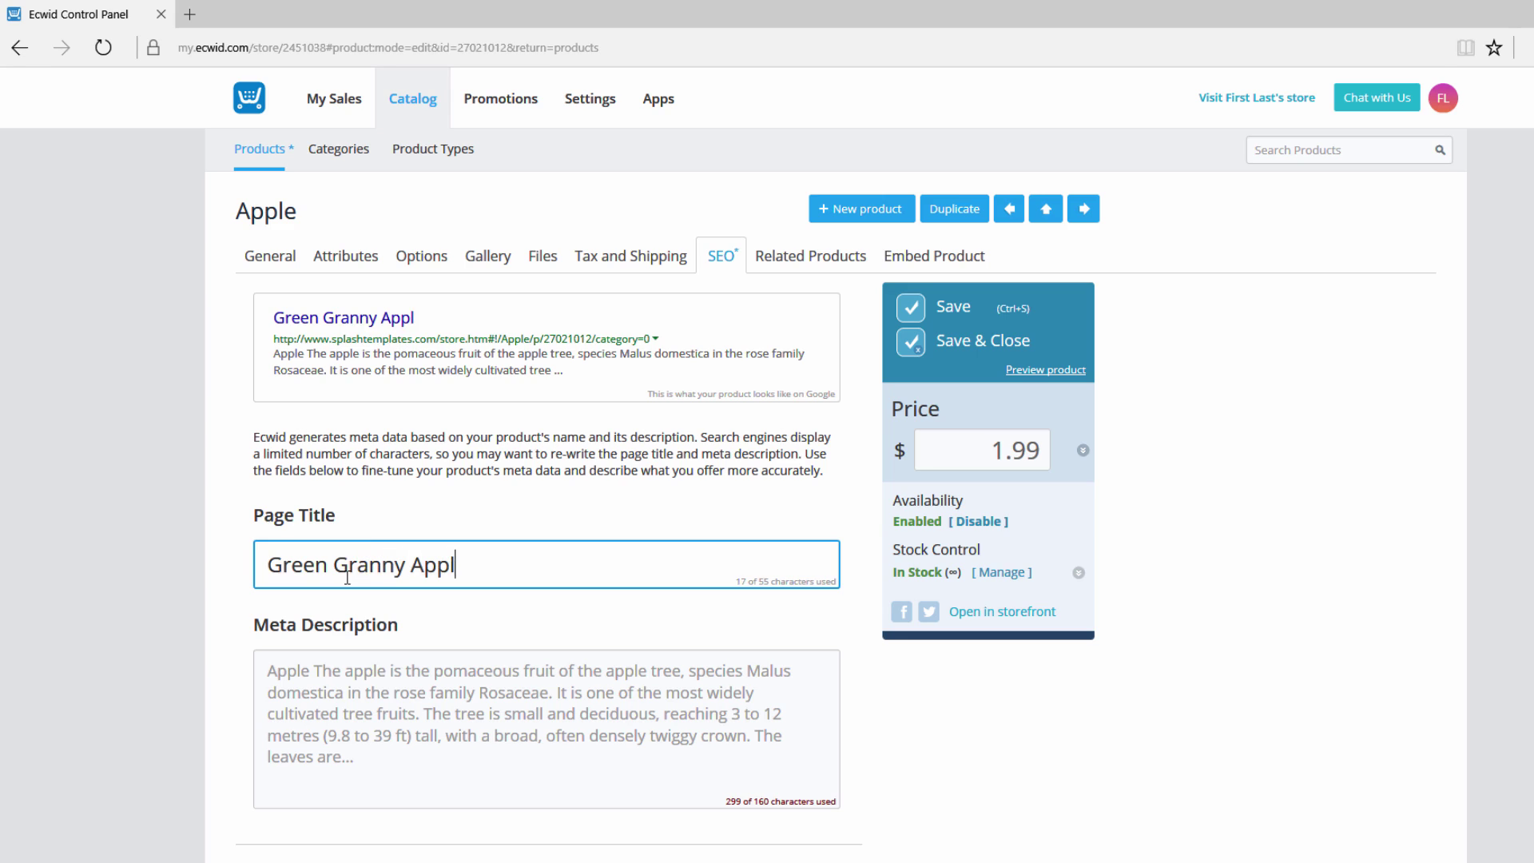
pyautogui.write('e')
# Step: Delete the meta description's first two sentences, leaving 135 of 160 characters
pyautogui.click(460, 717)
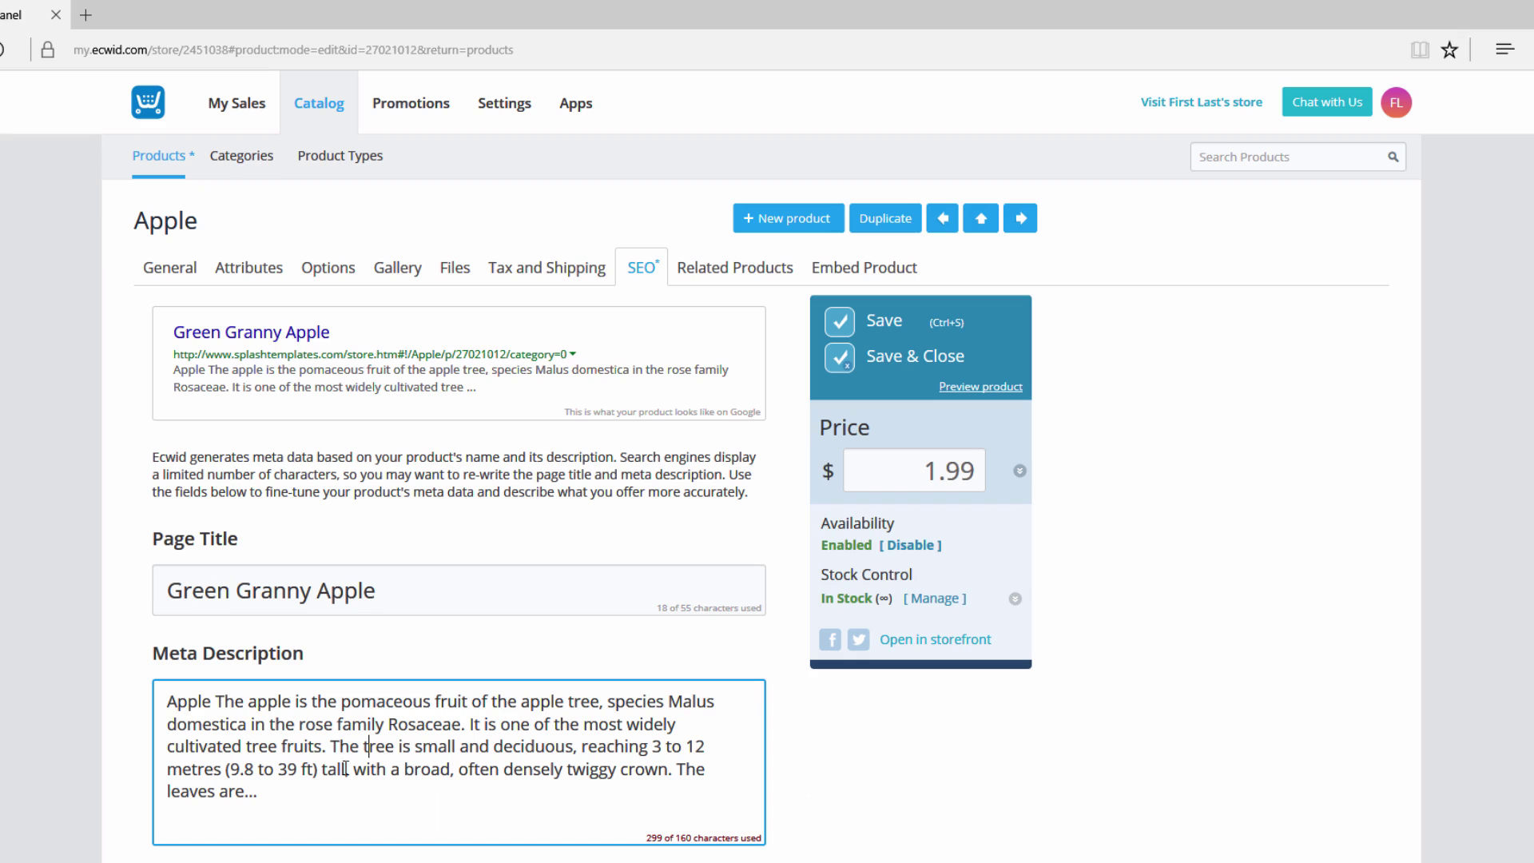
pyautogui.moveTo(468, 725); pyautogui.dragTo(122, 684)
pyautogui.press('BackSpace')
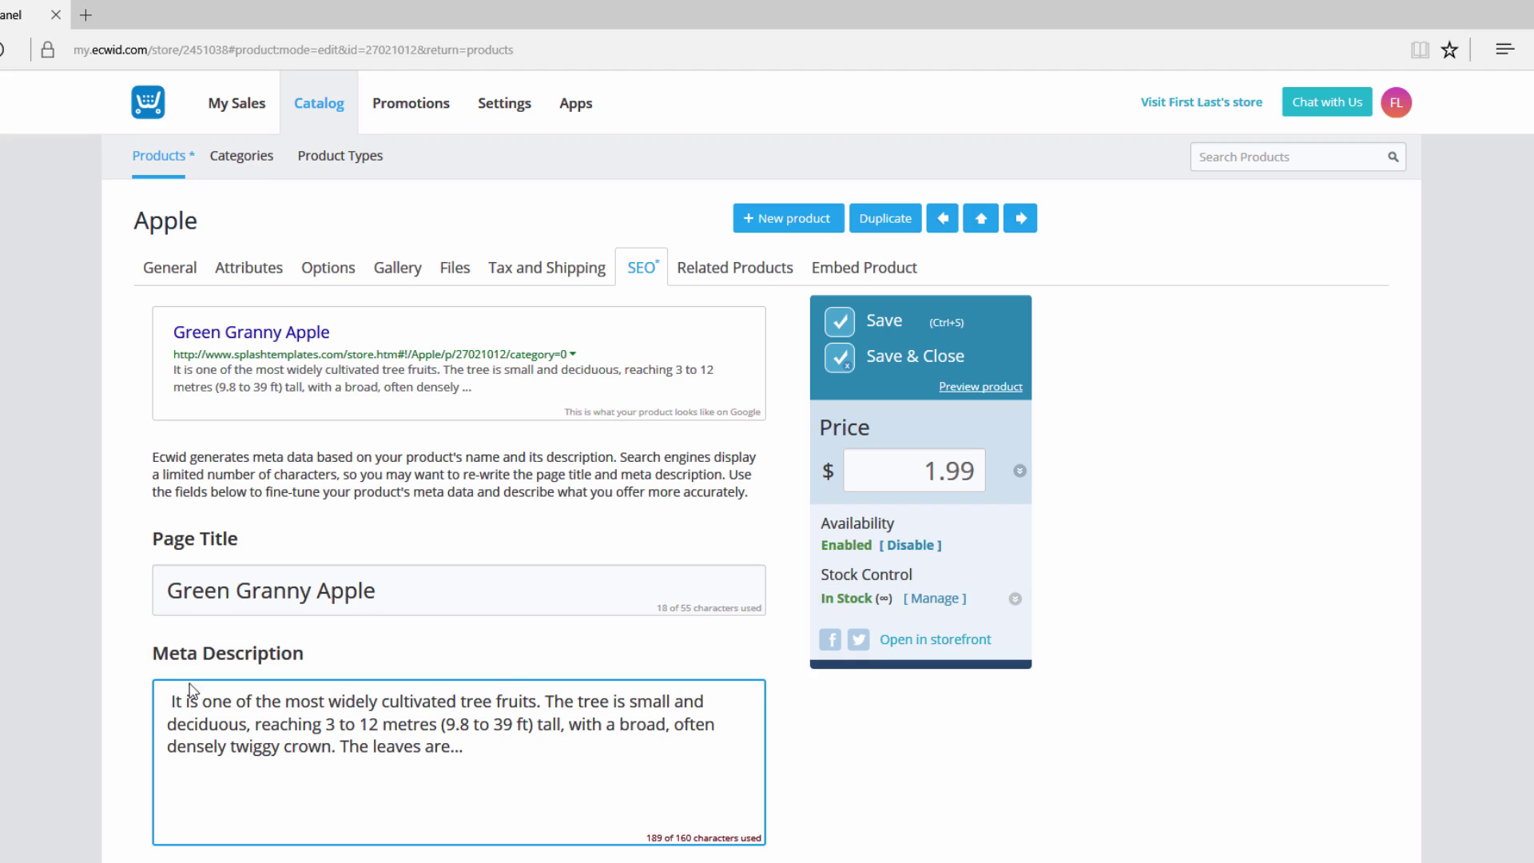
pyautogui.moveTo(547, 701); pyautogui.dragTo(495, 702)
pyautogui.moveTo(320, 682); pyautogui.dragTo(139, 676)
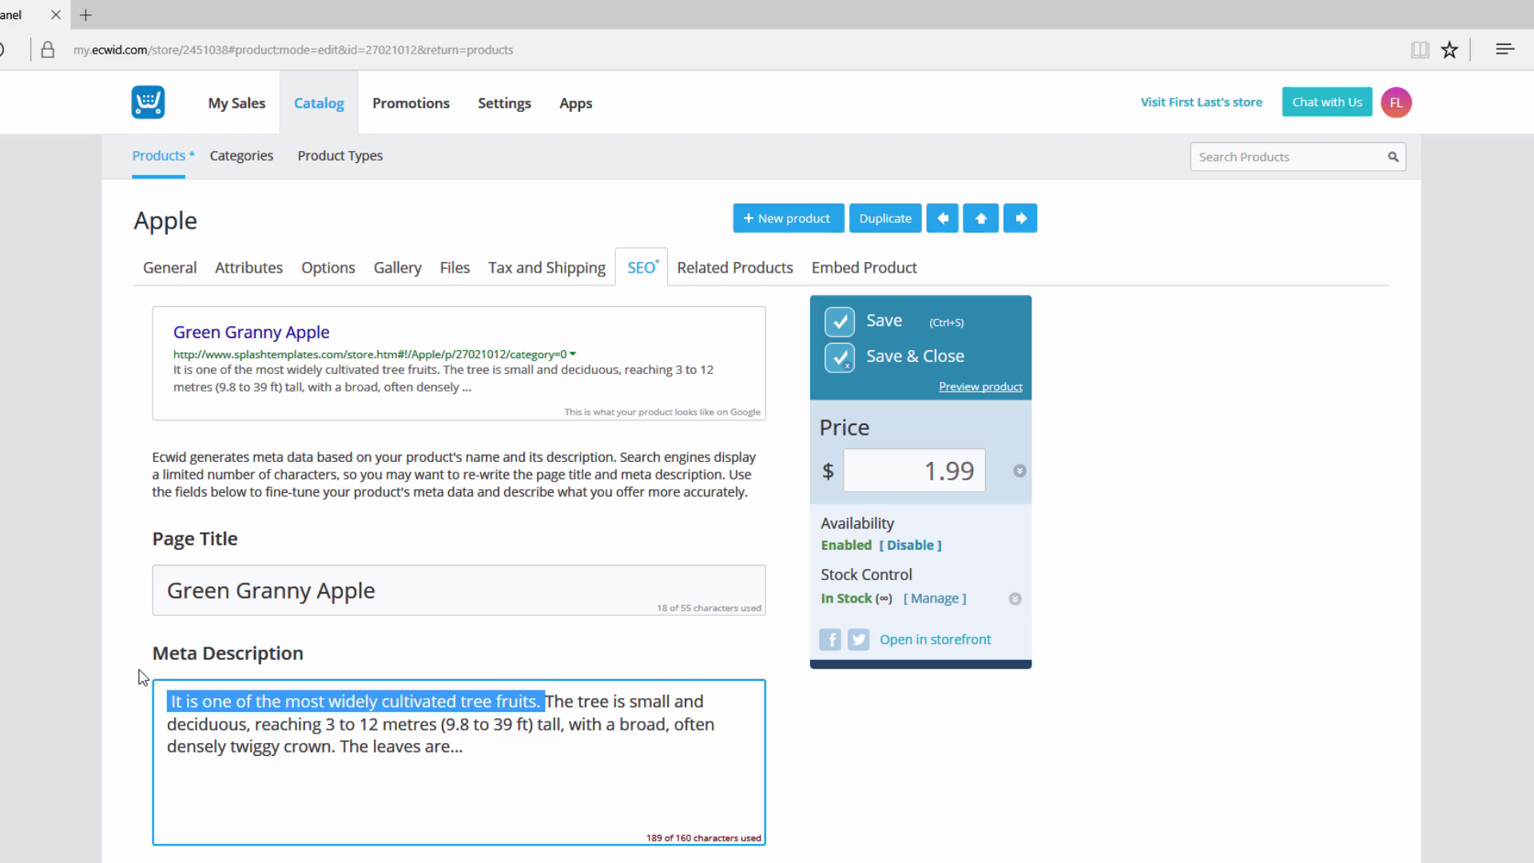
pyautogui.press('BackSpace')
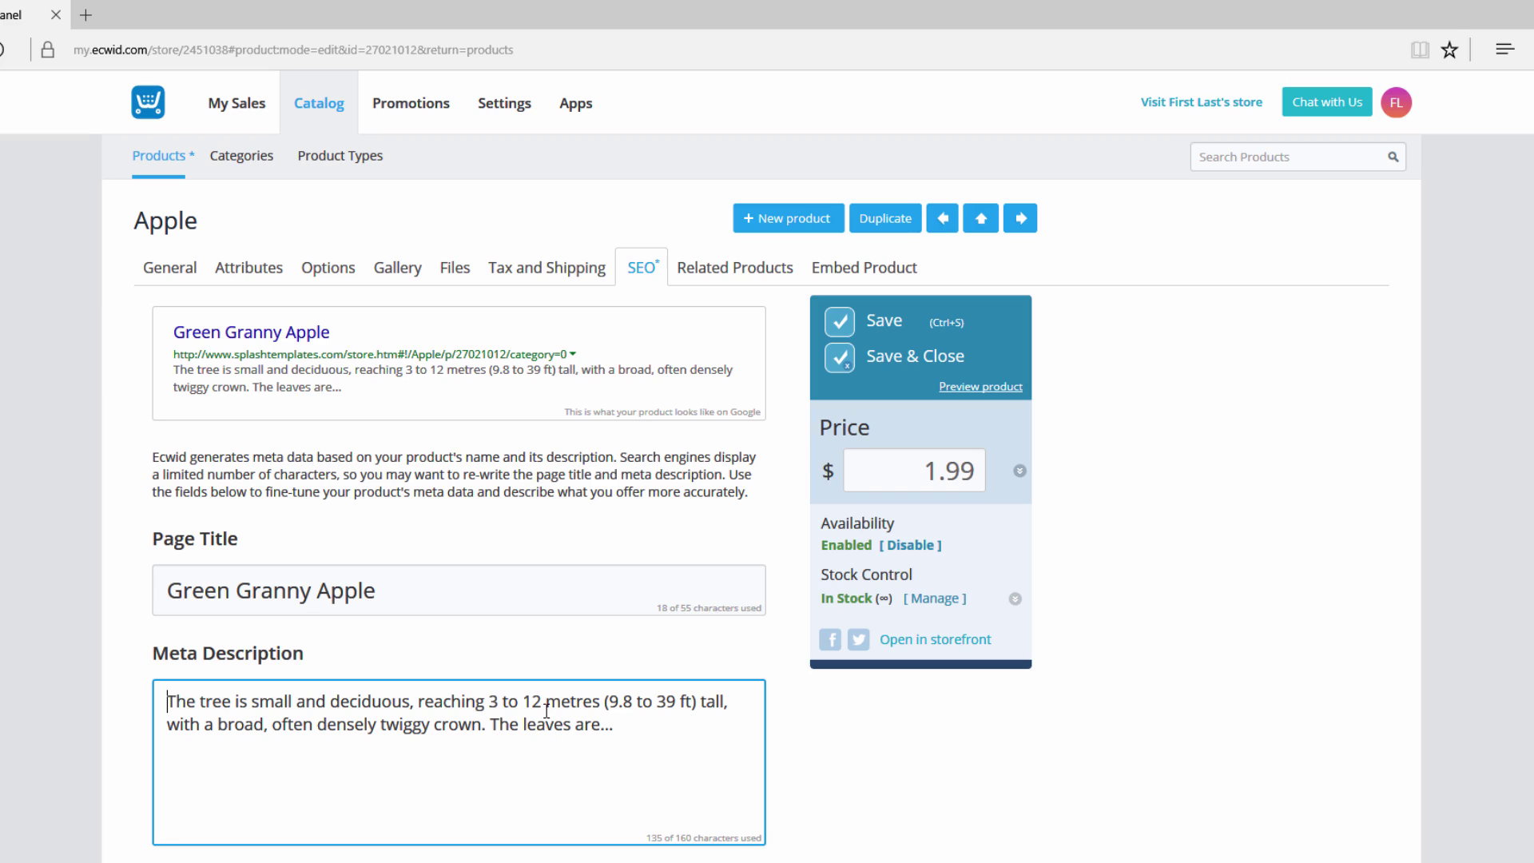
# Step: Clear the meta description and write that the green granny apple is delicious, organic and chemical-free
pyautogui.moveTo(614, 724); pyautogui.dragTo(148, 680)
pyautogui.press('BackSpace')
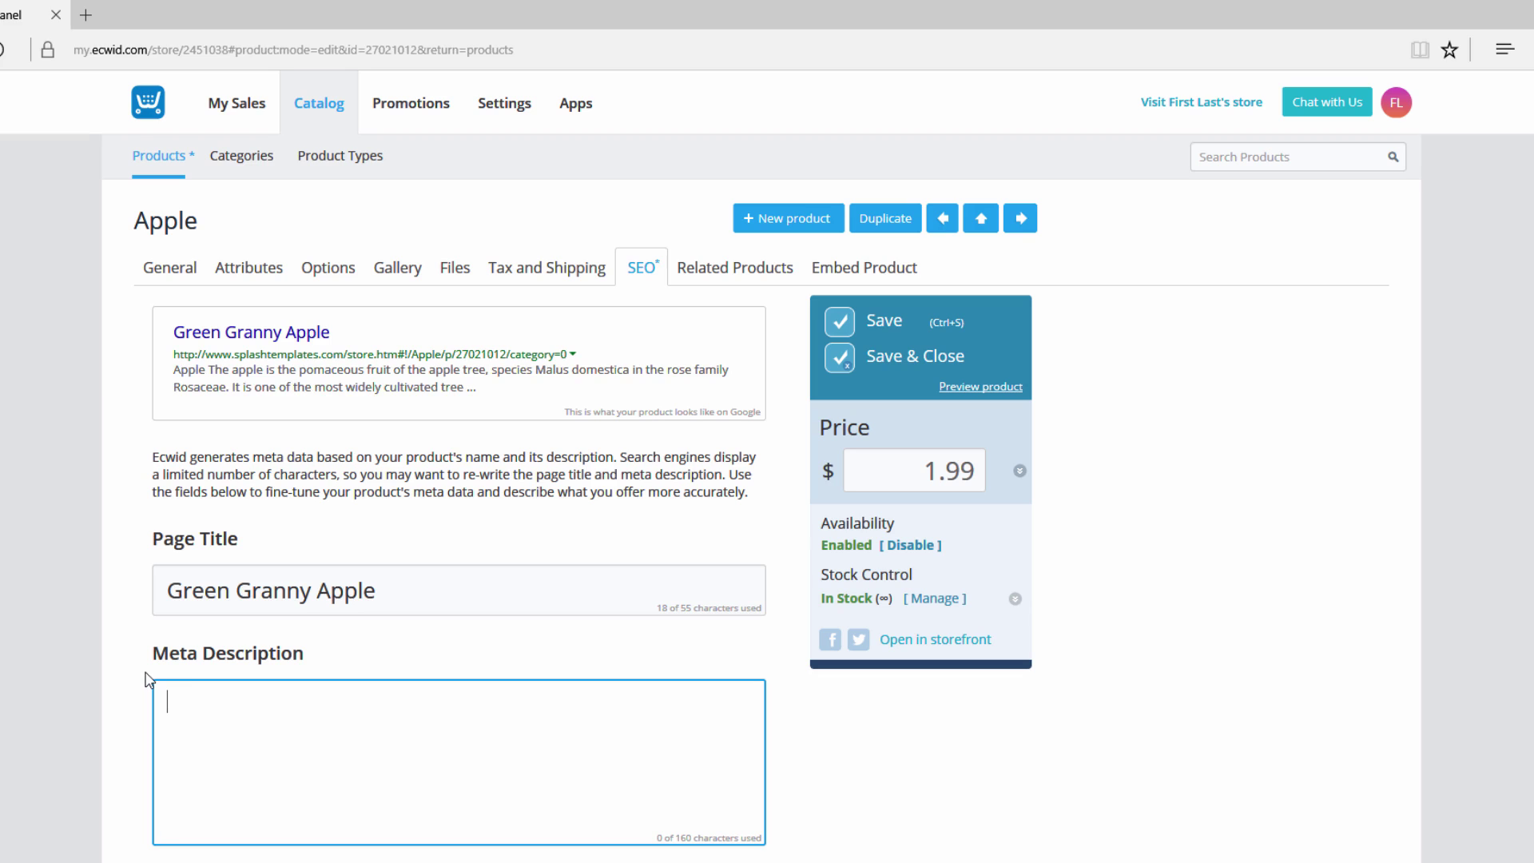
pyautogui.write('T')
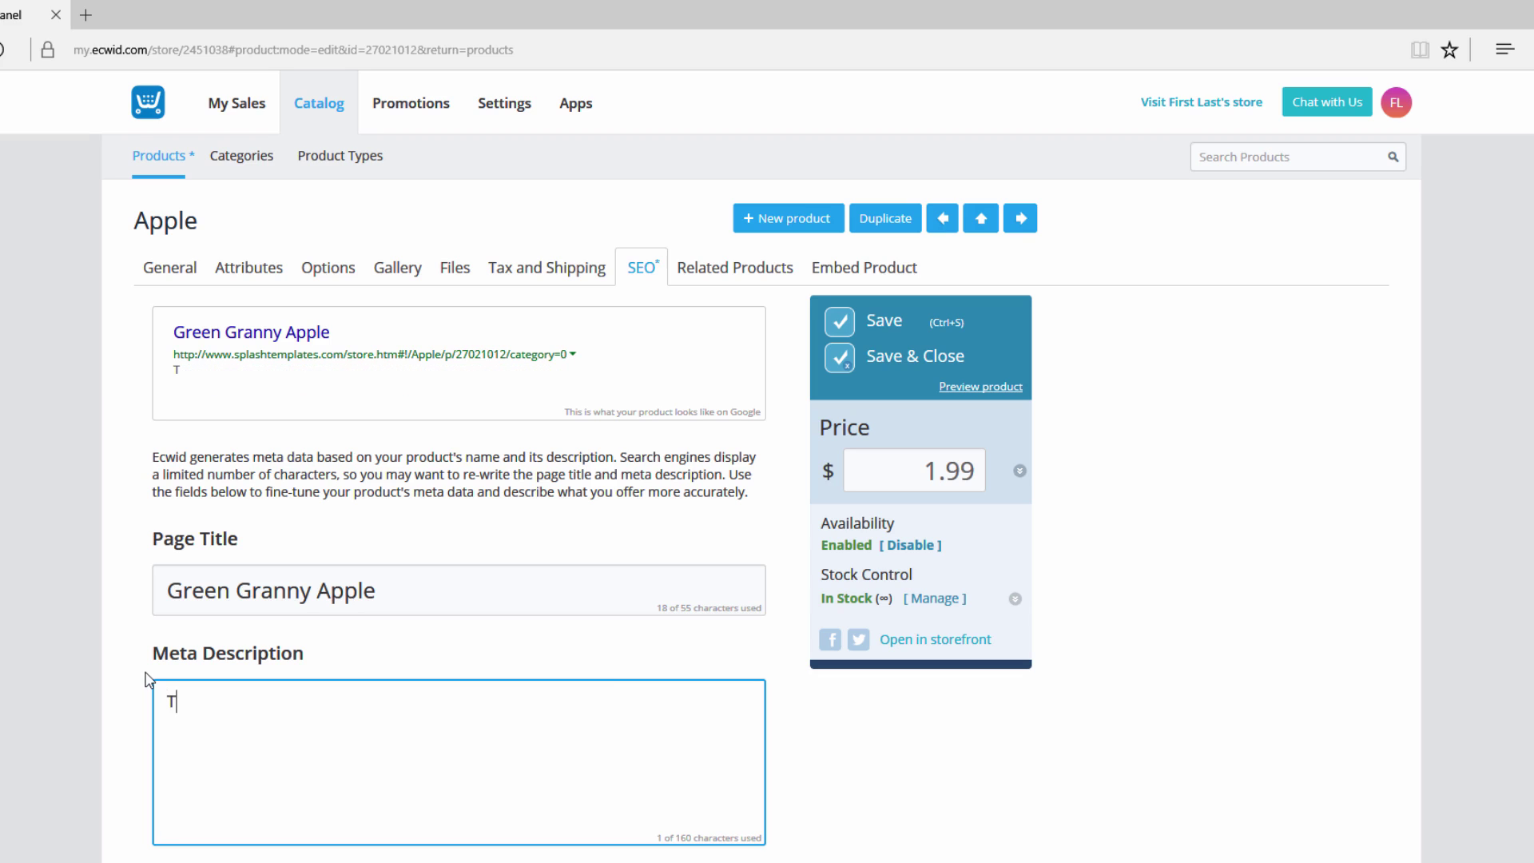
pyautogui.write('he green gra')
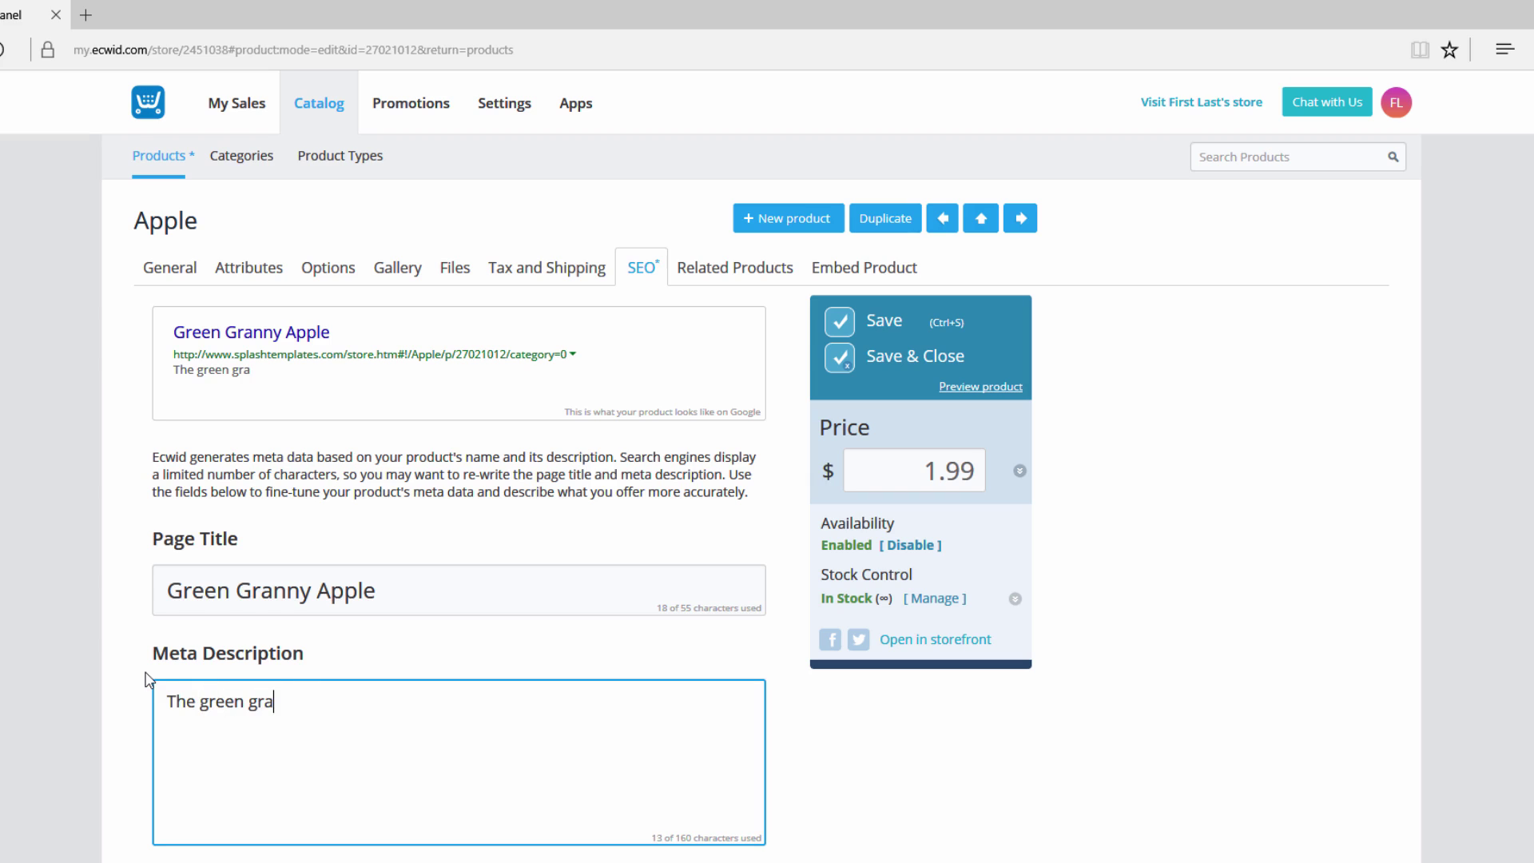
pyautogui.write('nny apple tha')
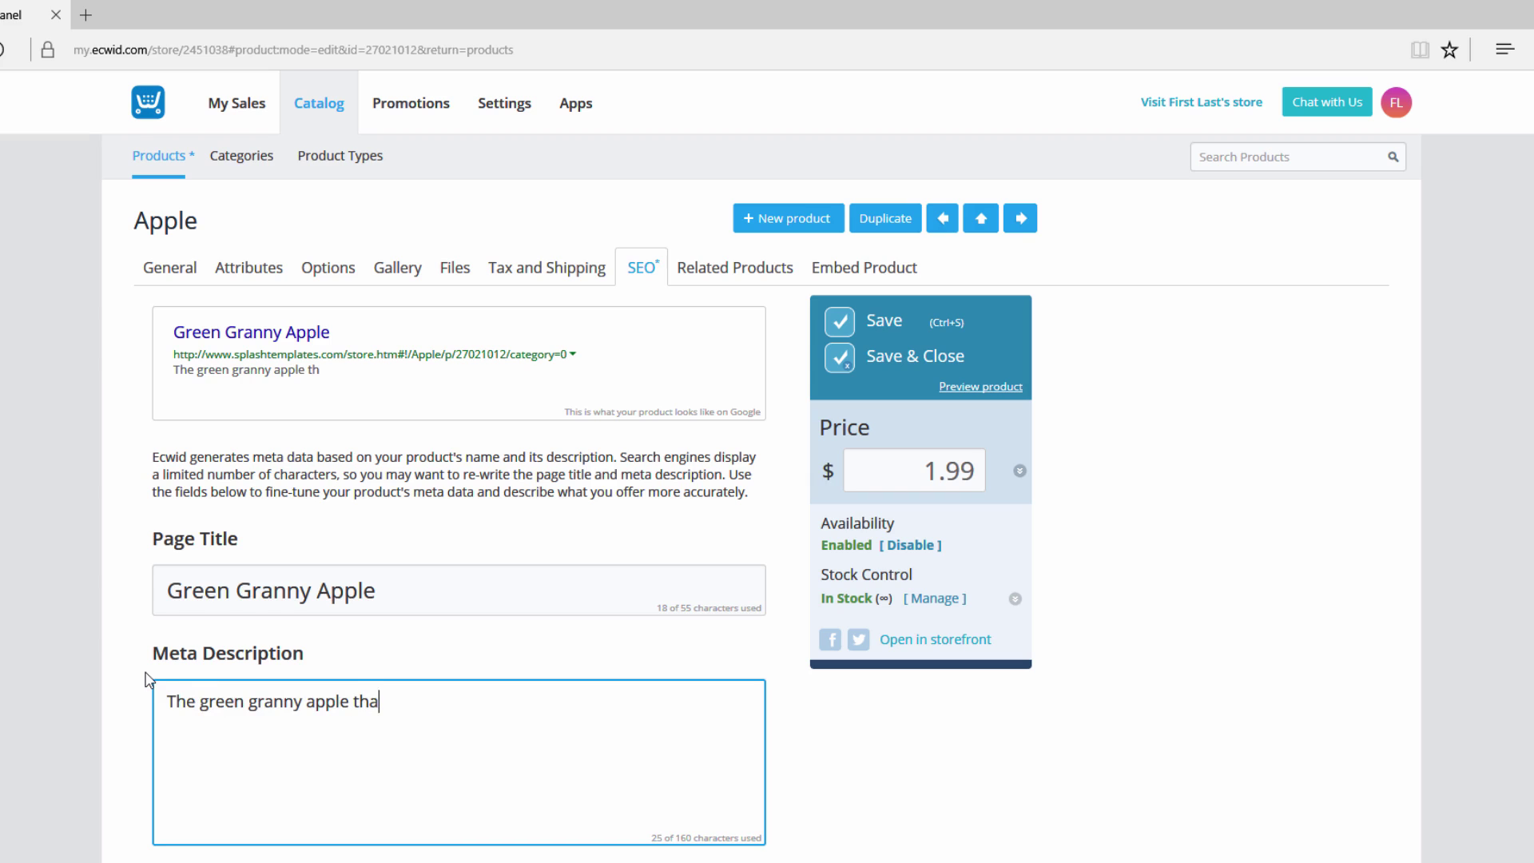
pyautogui.write('t we offer is sup')
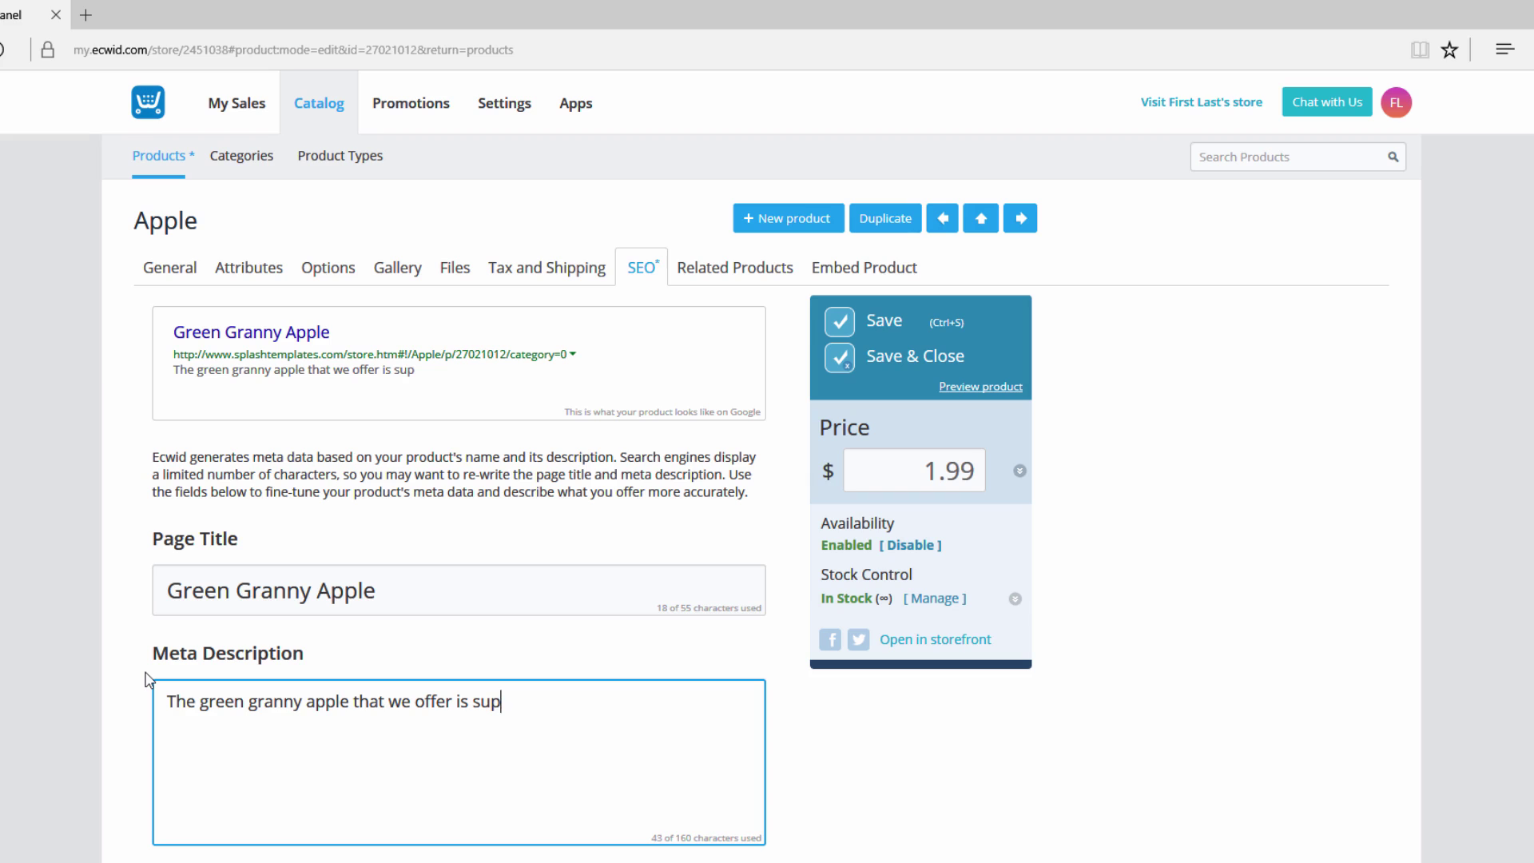
pyautogui.write('er delicious')
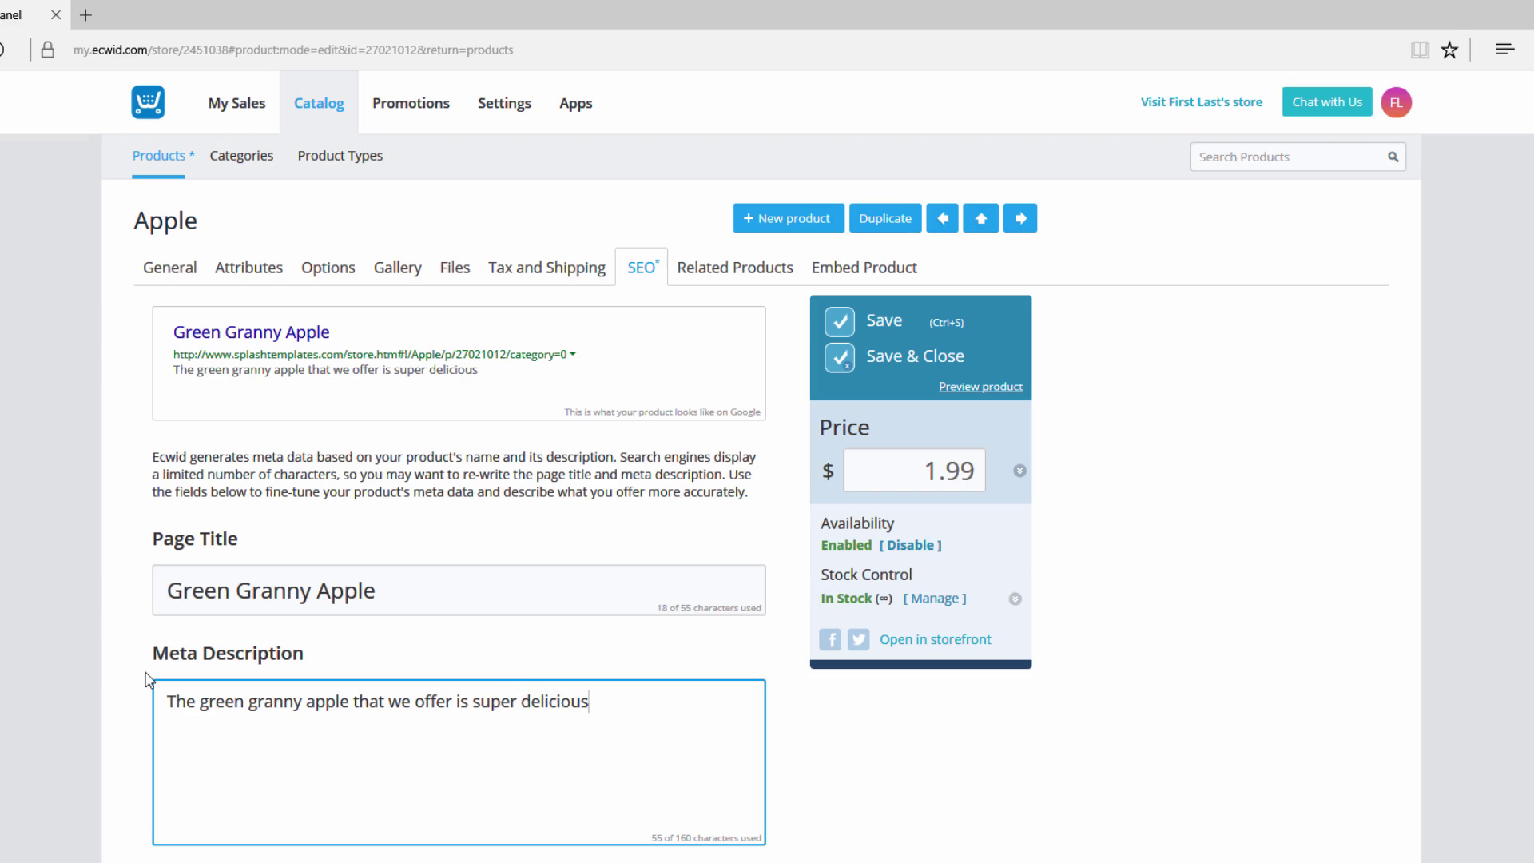
pyautogui.write(' and organic')
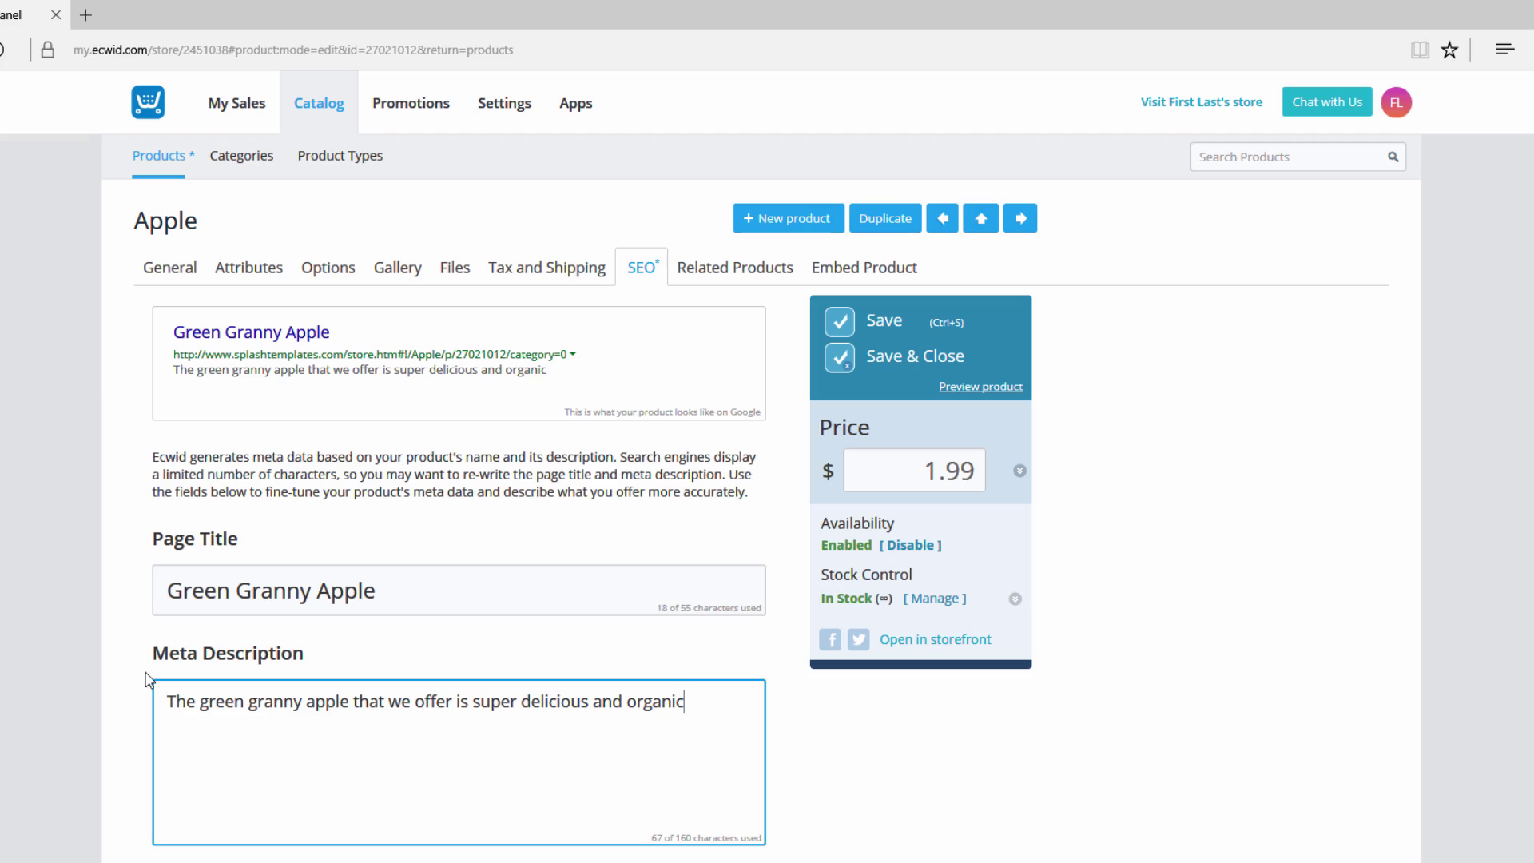
pyautogui.write('. We never use c')
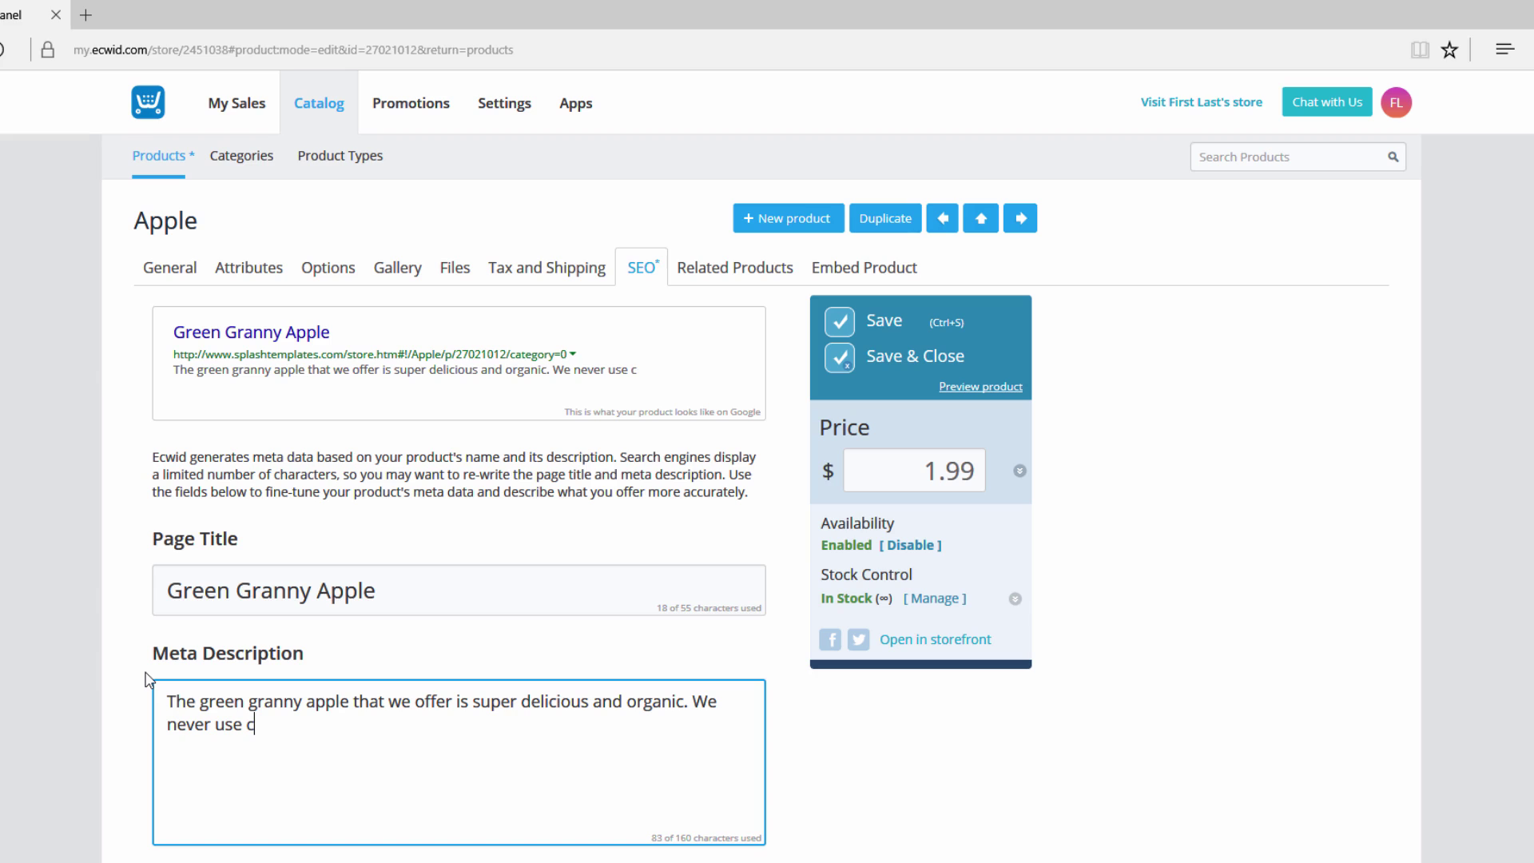
pyautogui.write('hemicals on our p')
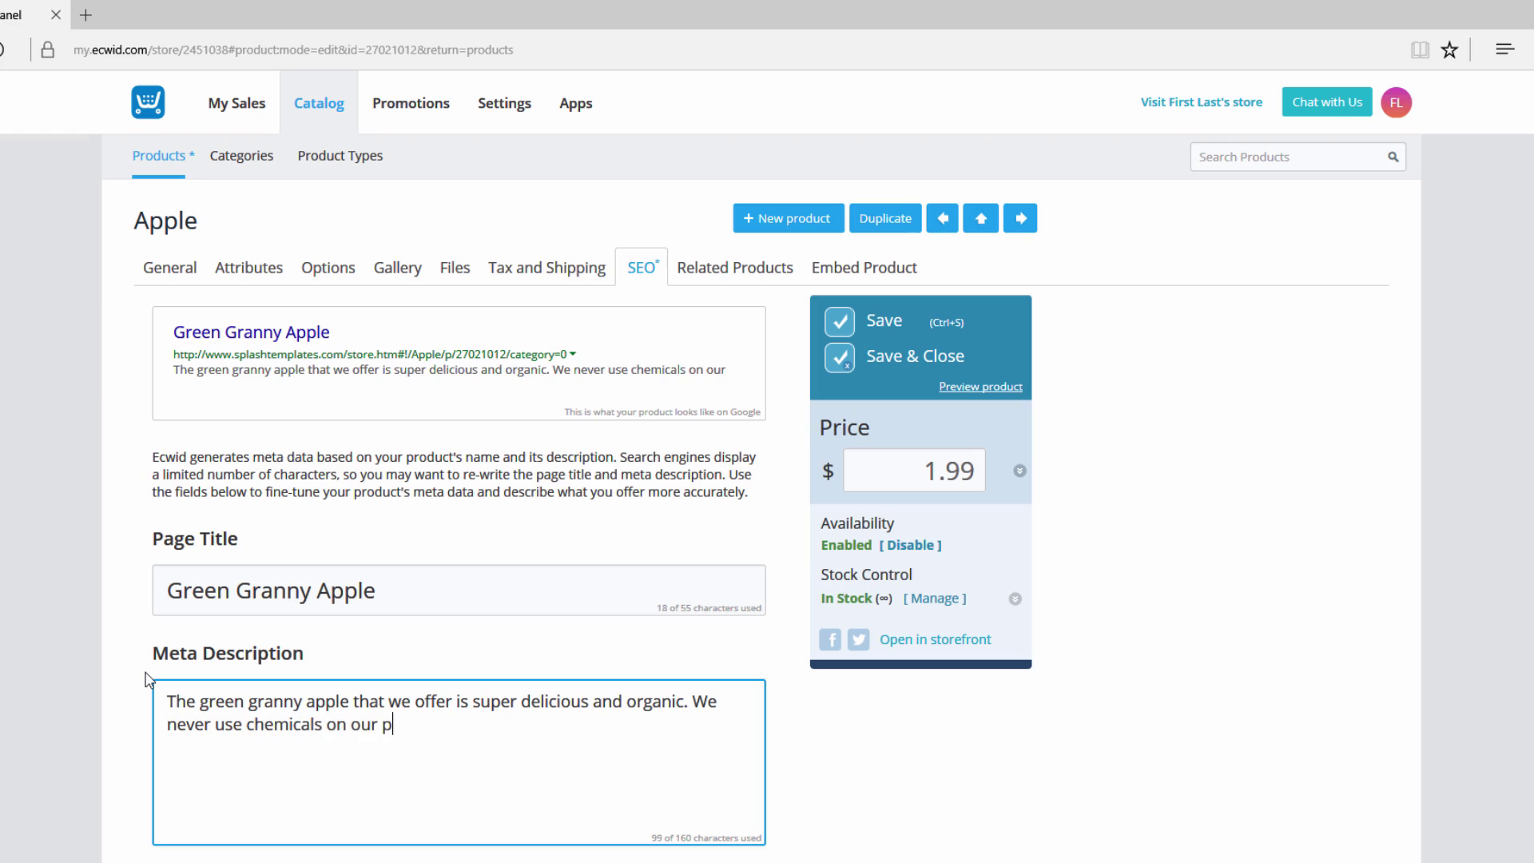
pyautogui.write('roduce')
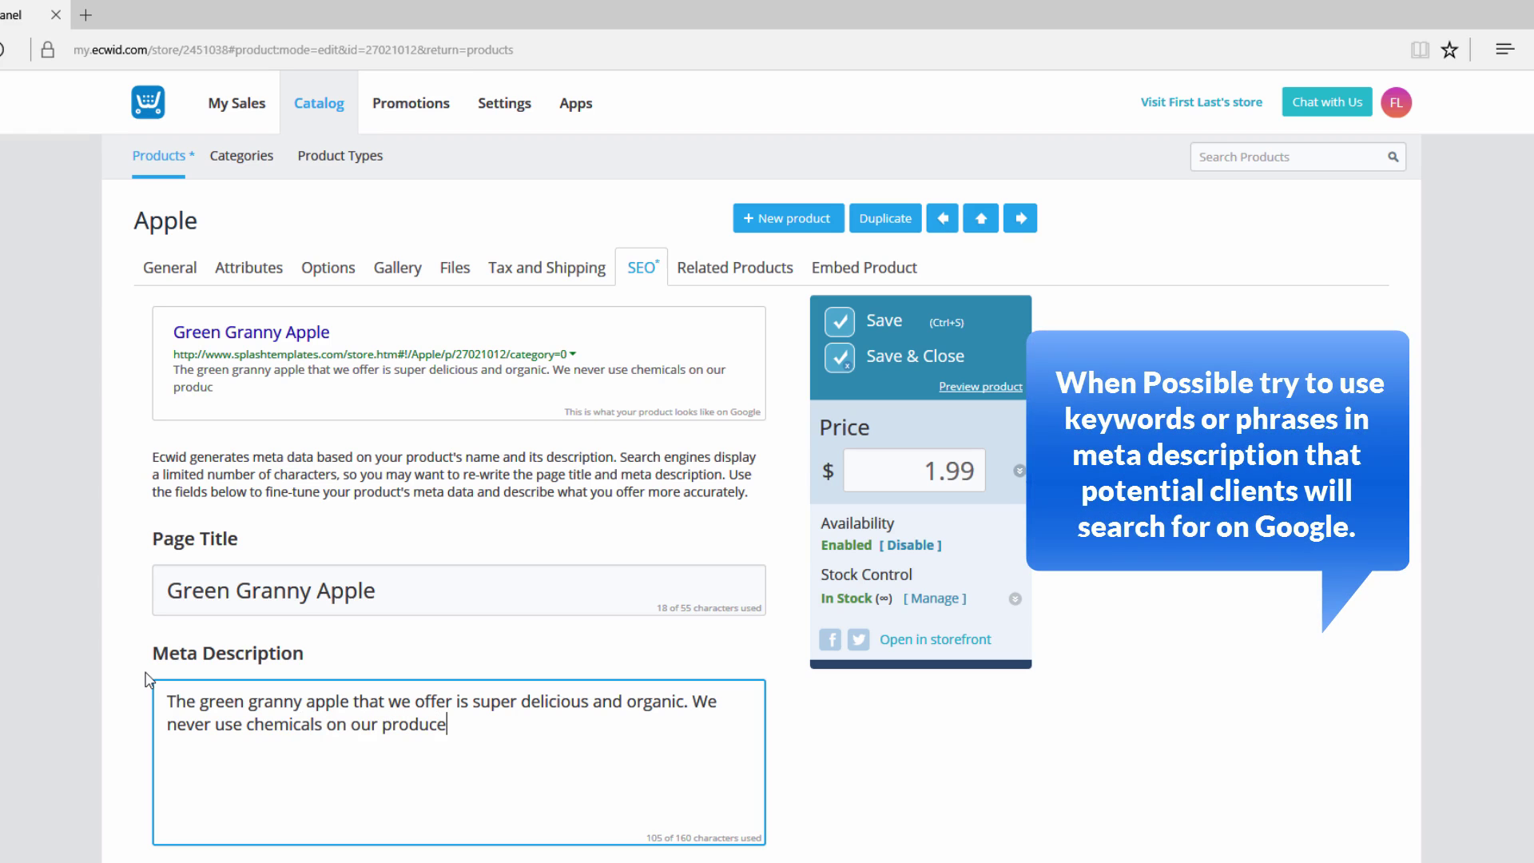
pyautogui.write('.')
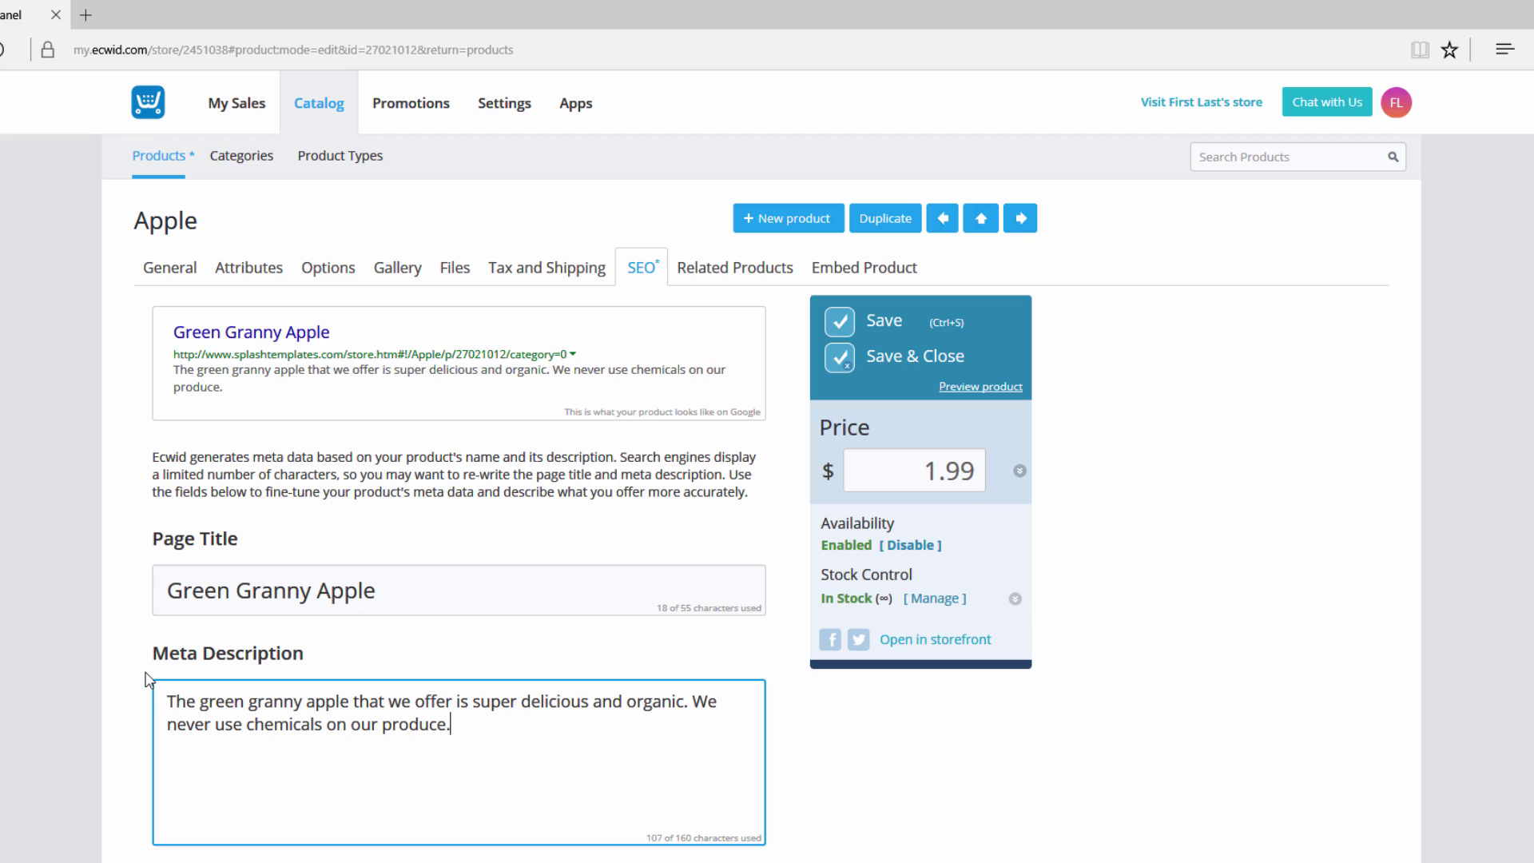
# Step: Keep the 107-character meta description and return to Apple's General details
pyautogui.click(146, 680)
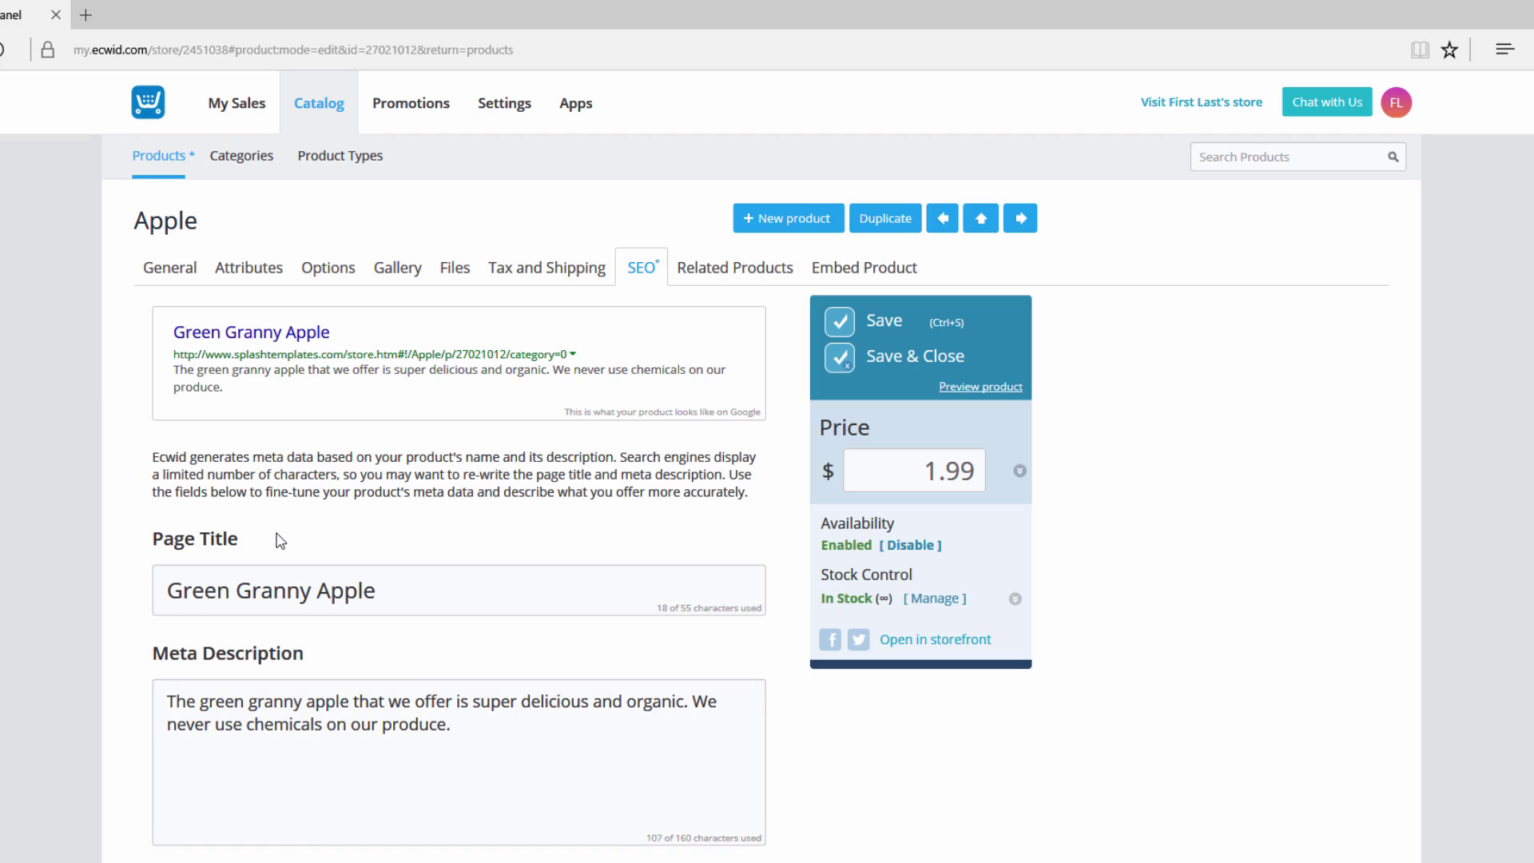
pyautogui.click(158, 270)
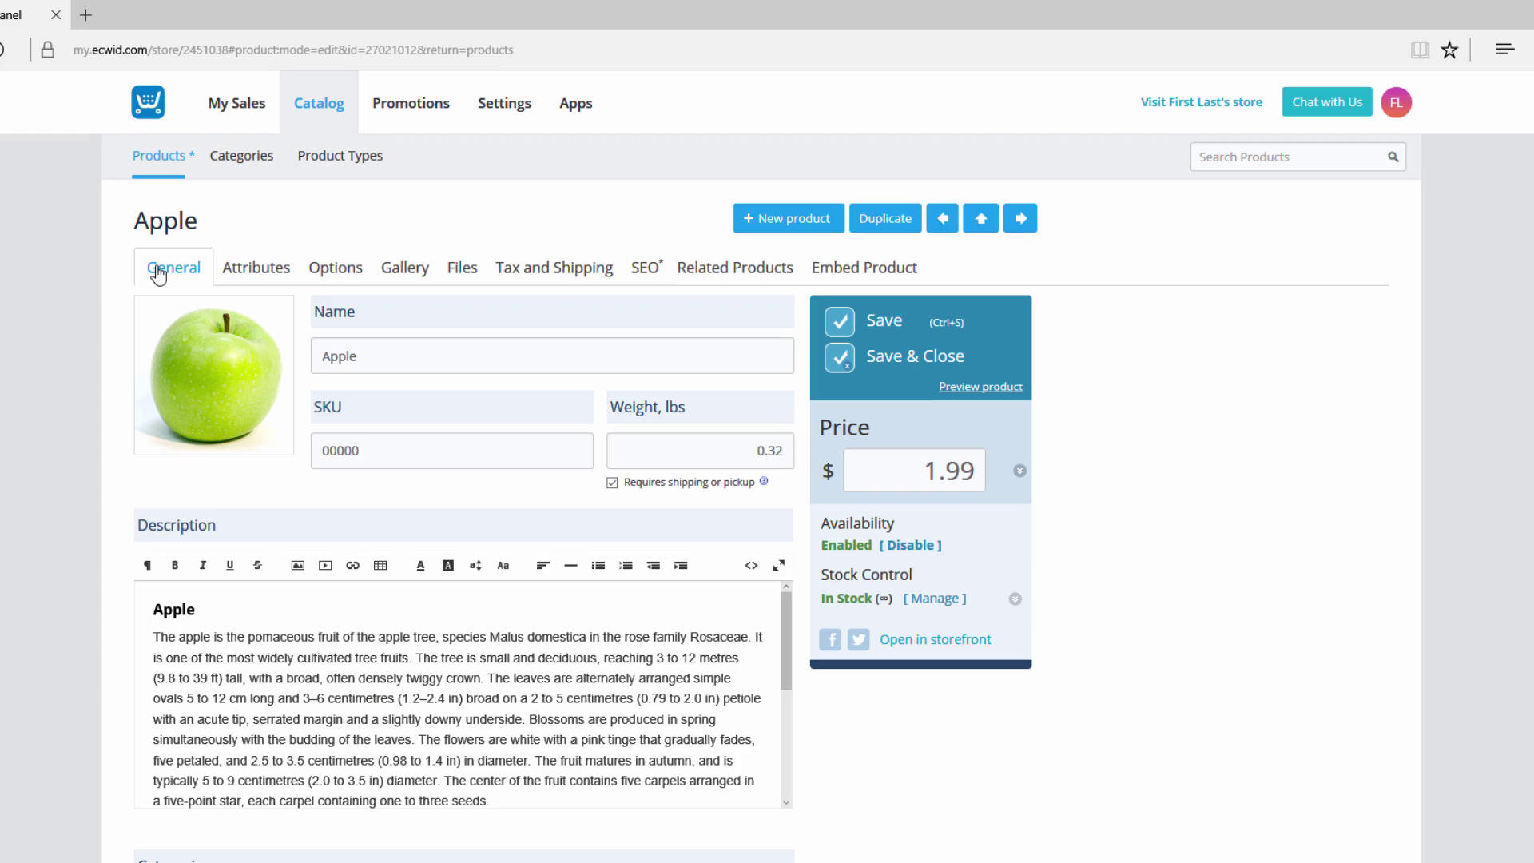